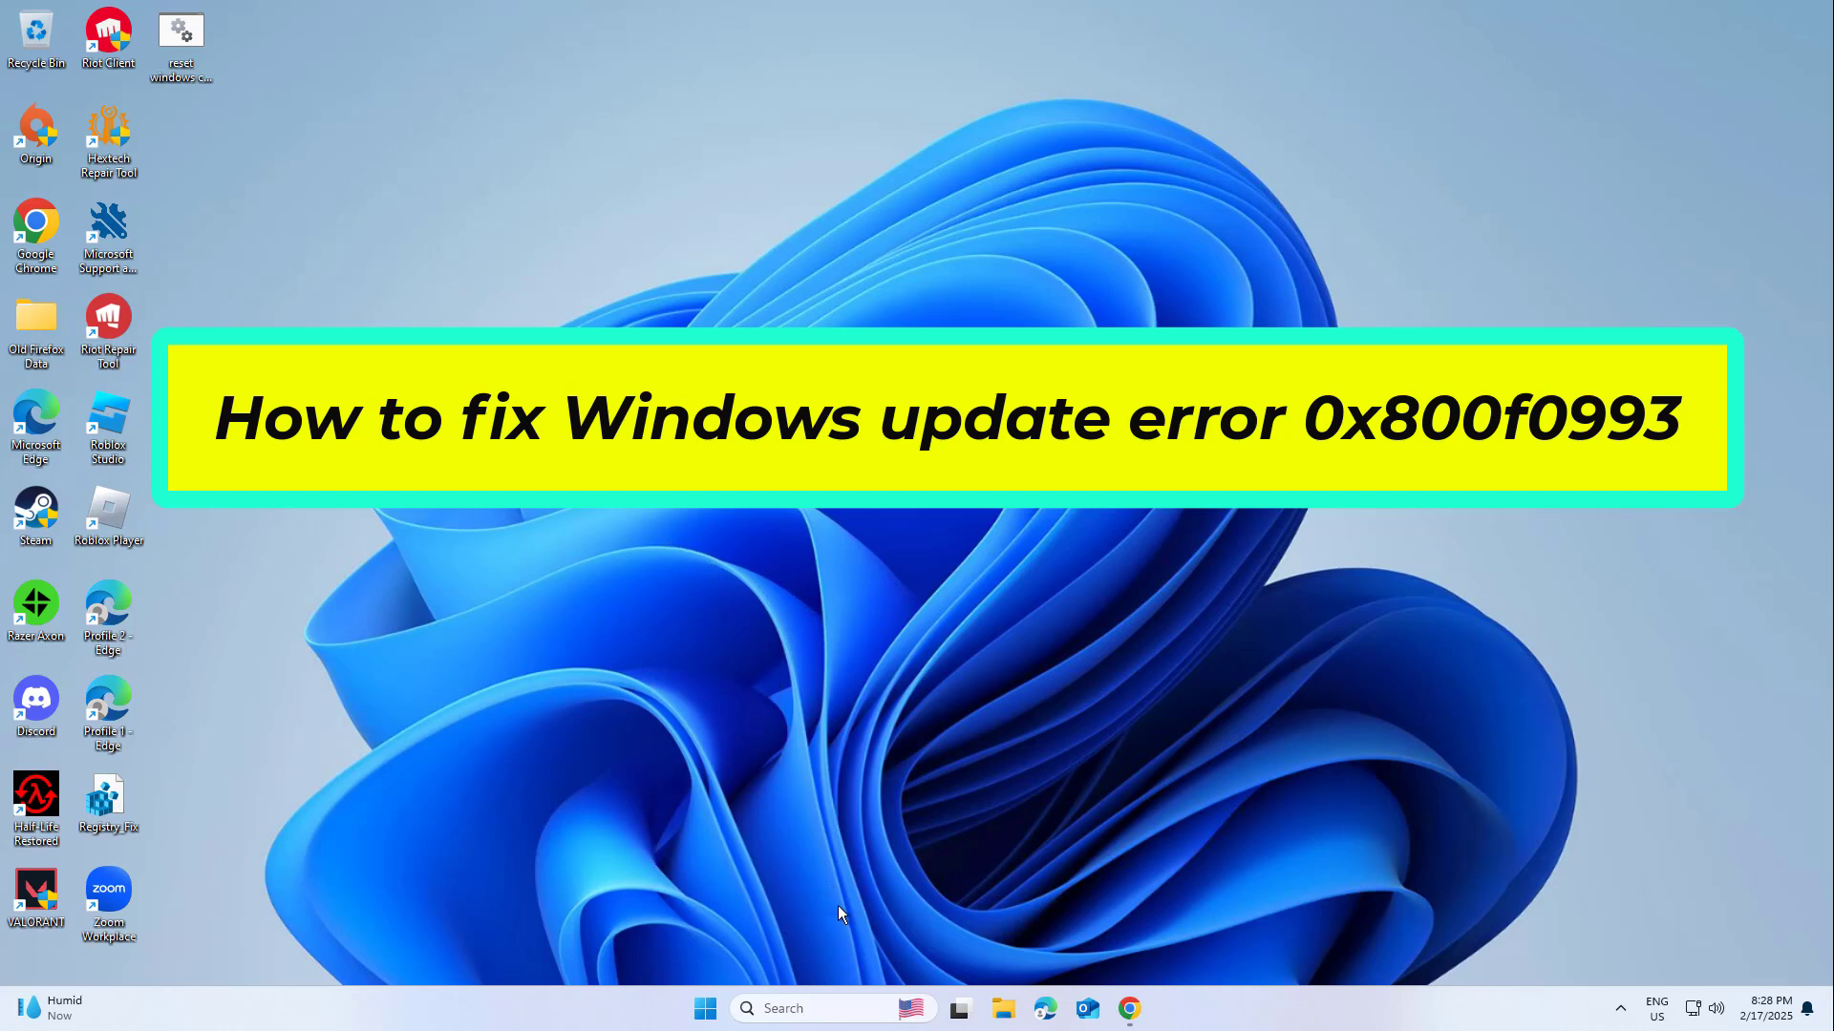
# Search 'fix wind' and launch the Windows Update troubleshooter, starting its problem detection.
pyautogui.click(807, 1004)
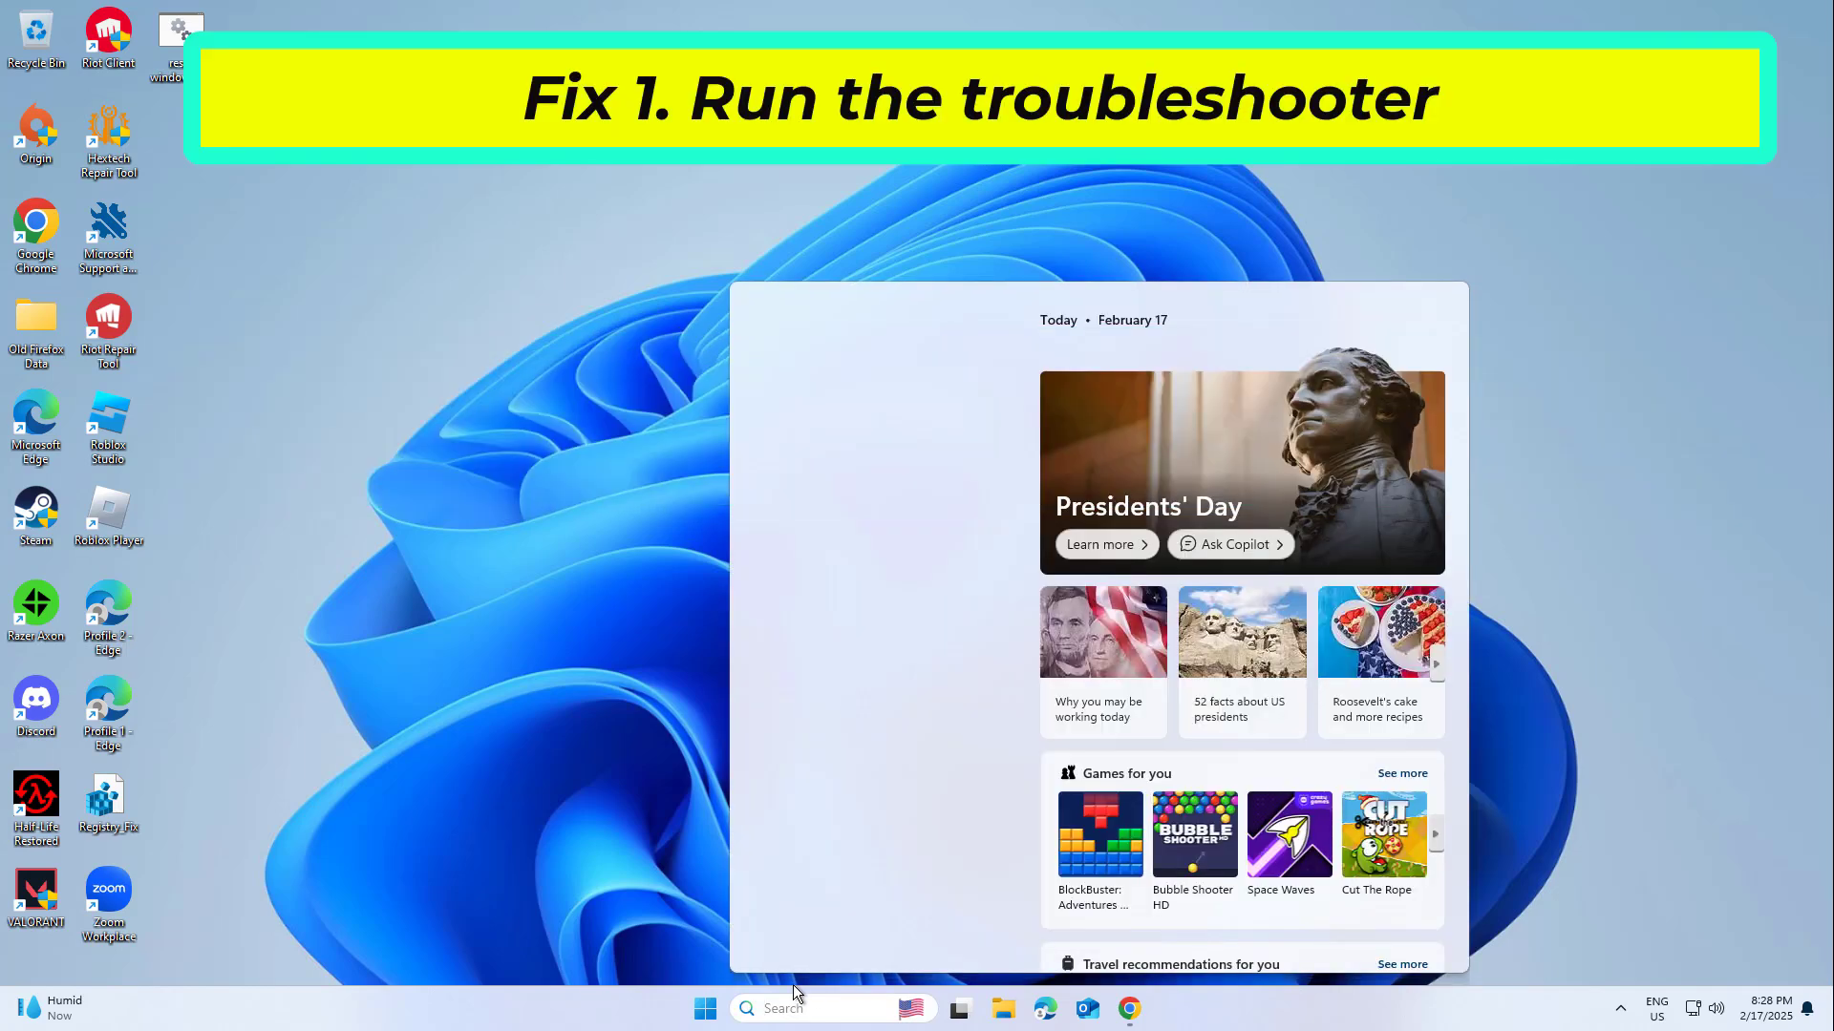
pyautogui.write('fix wi')
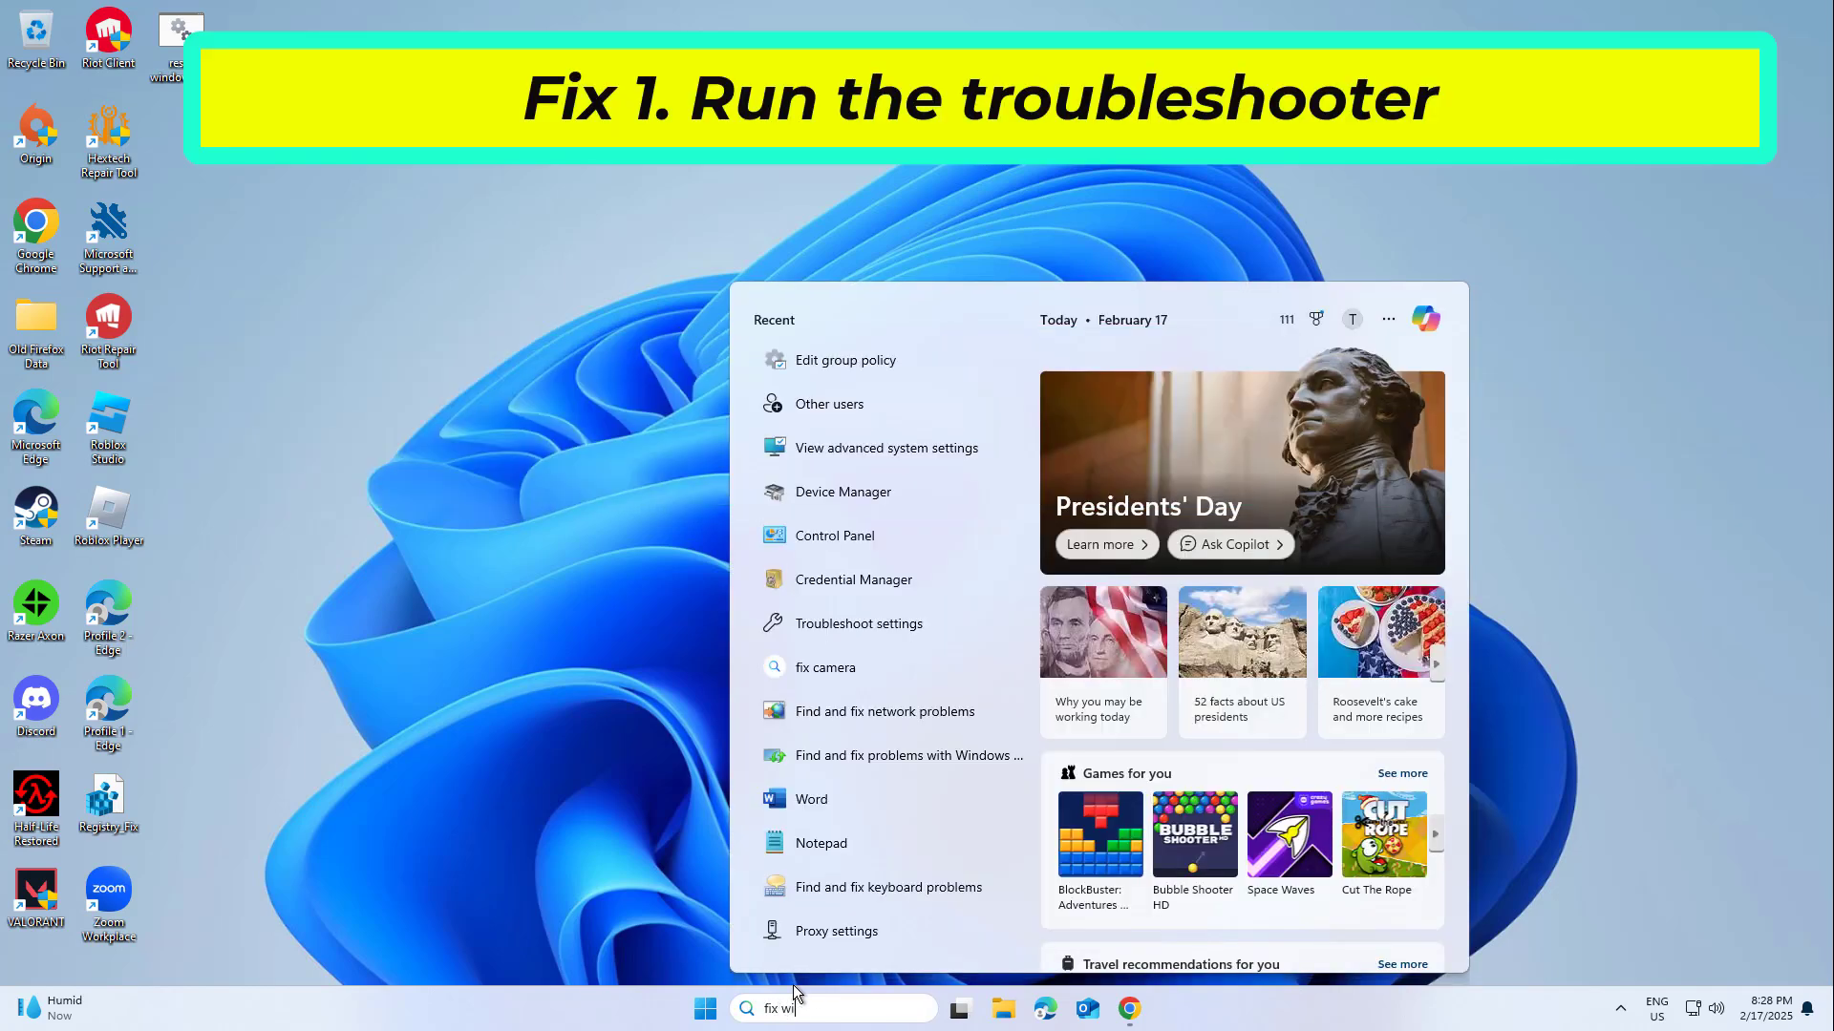
pyautogui.write('ndows')
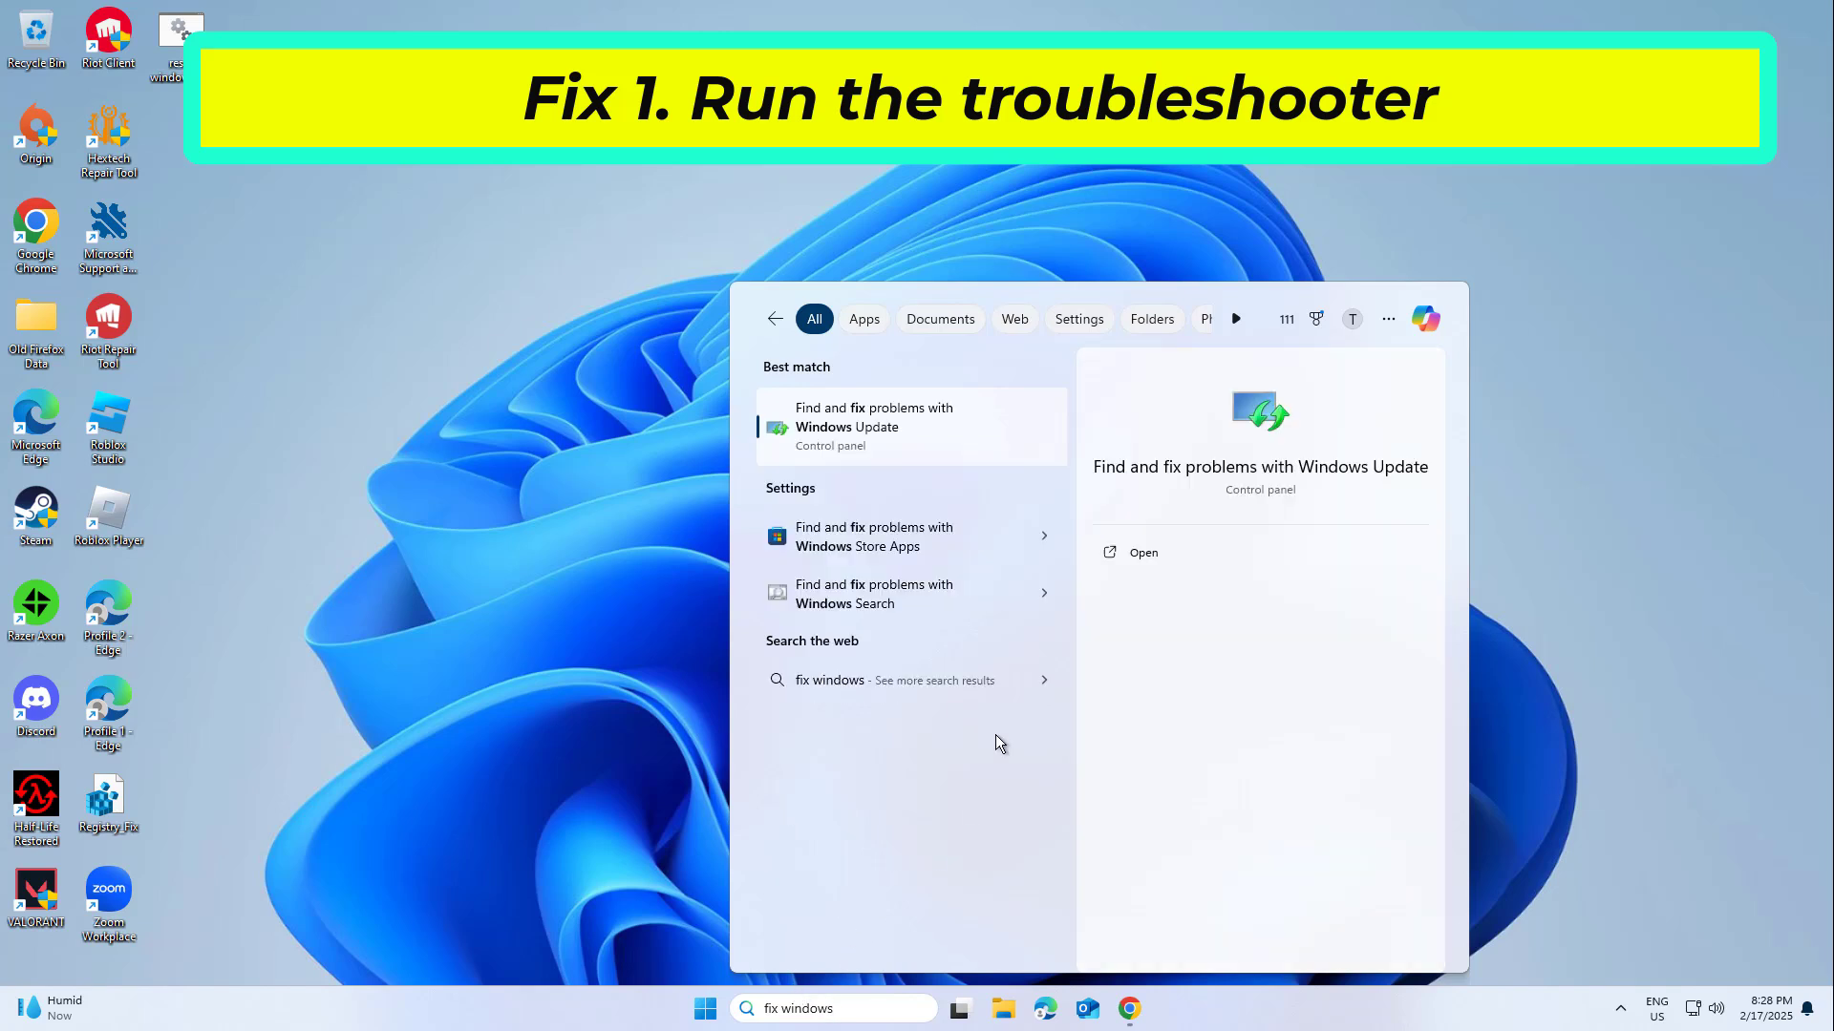
pyautogui.click(909, 434)
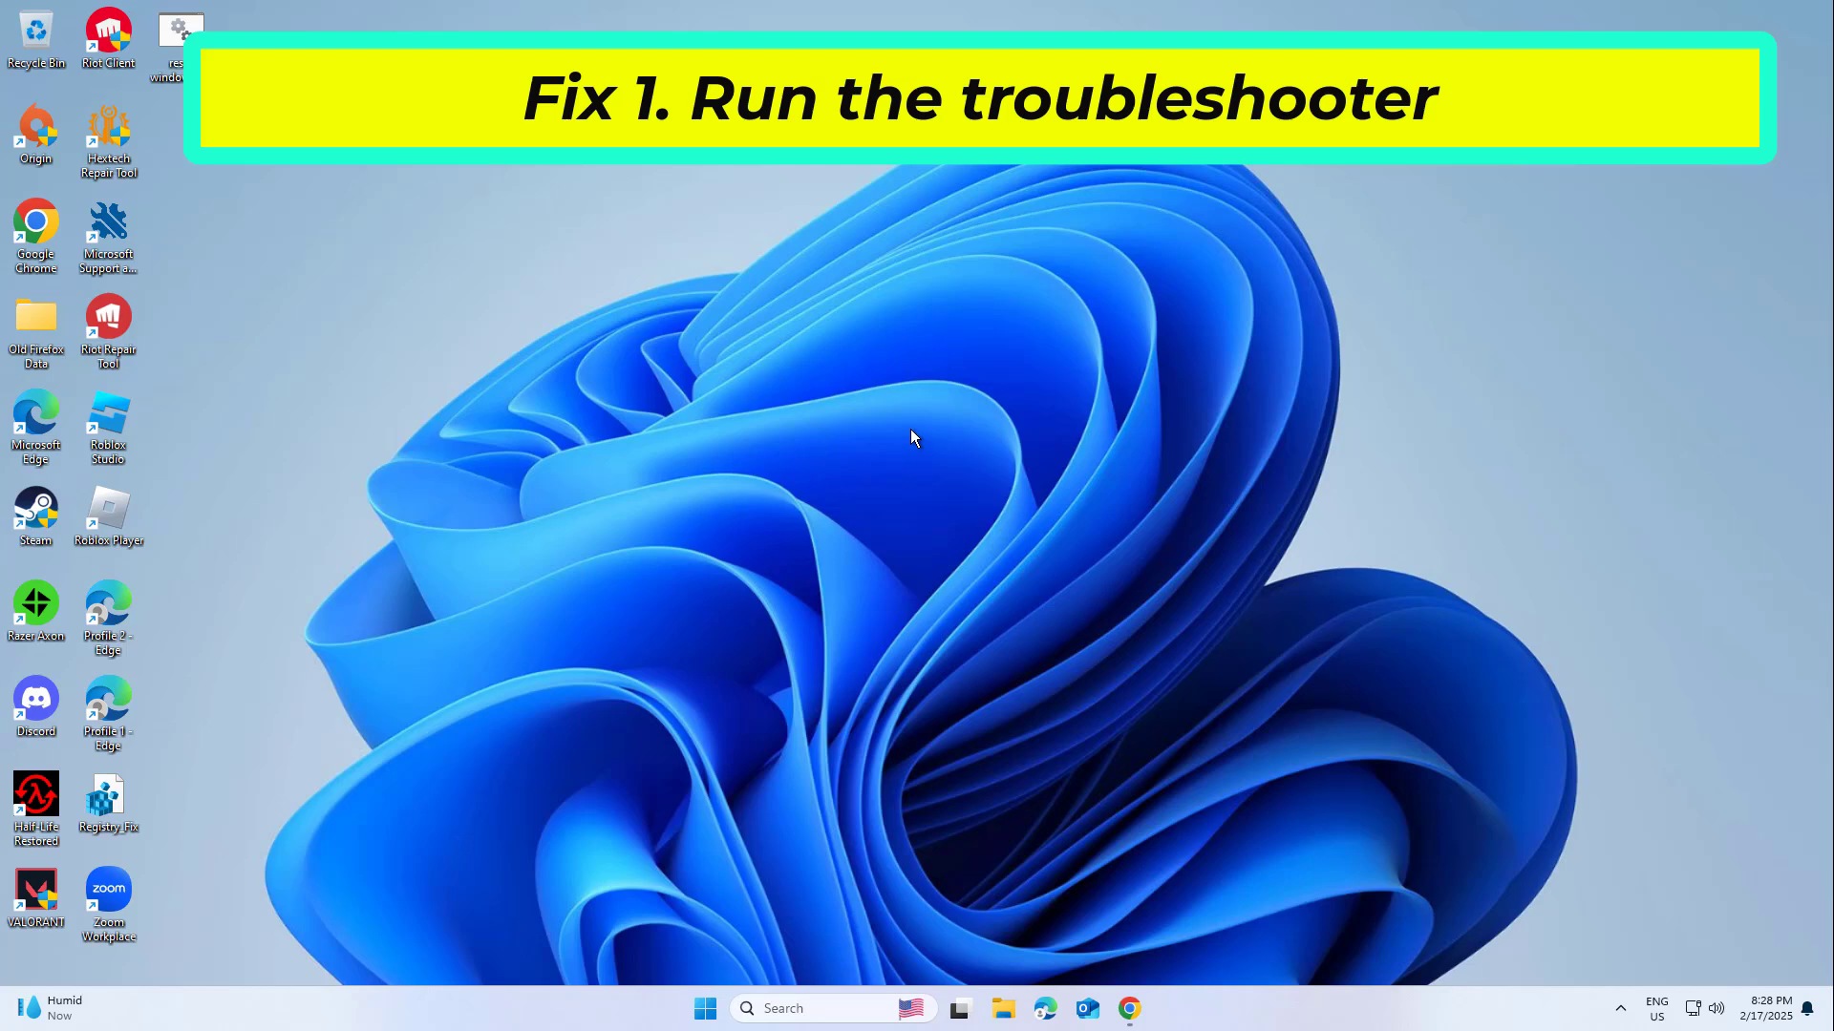
pyautogui.click(1068, 679)
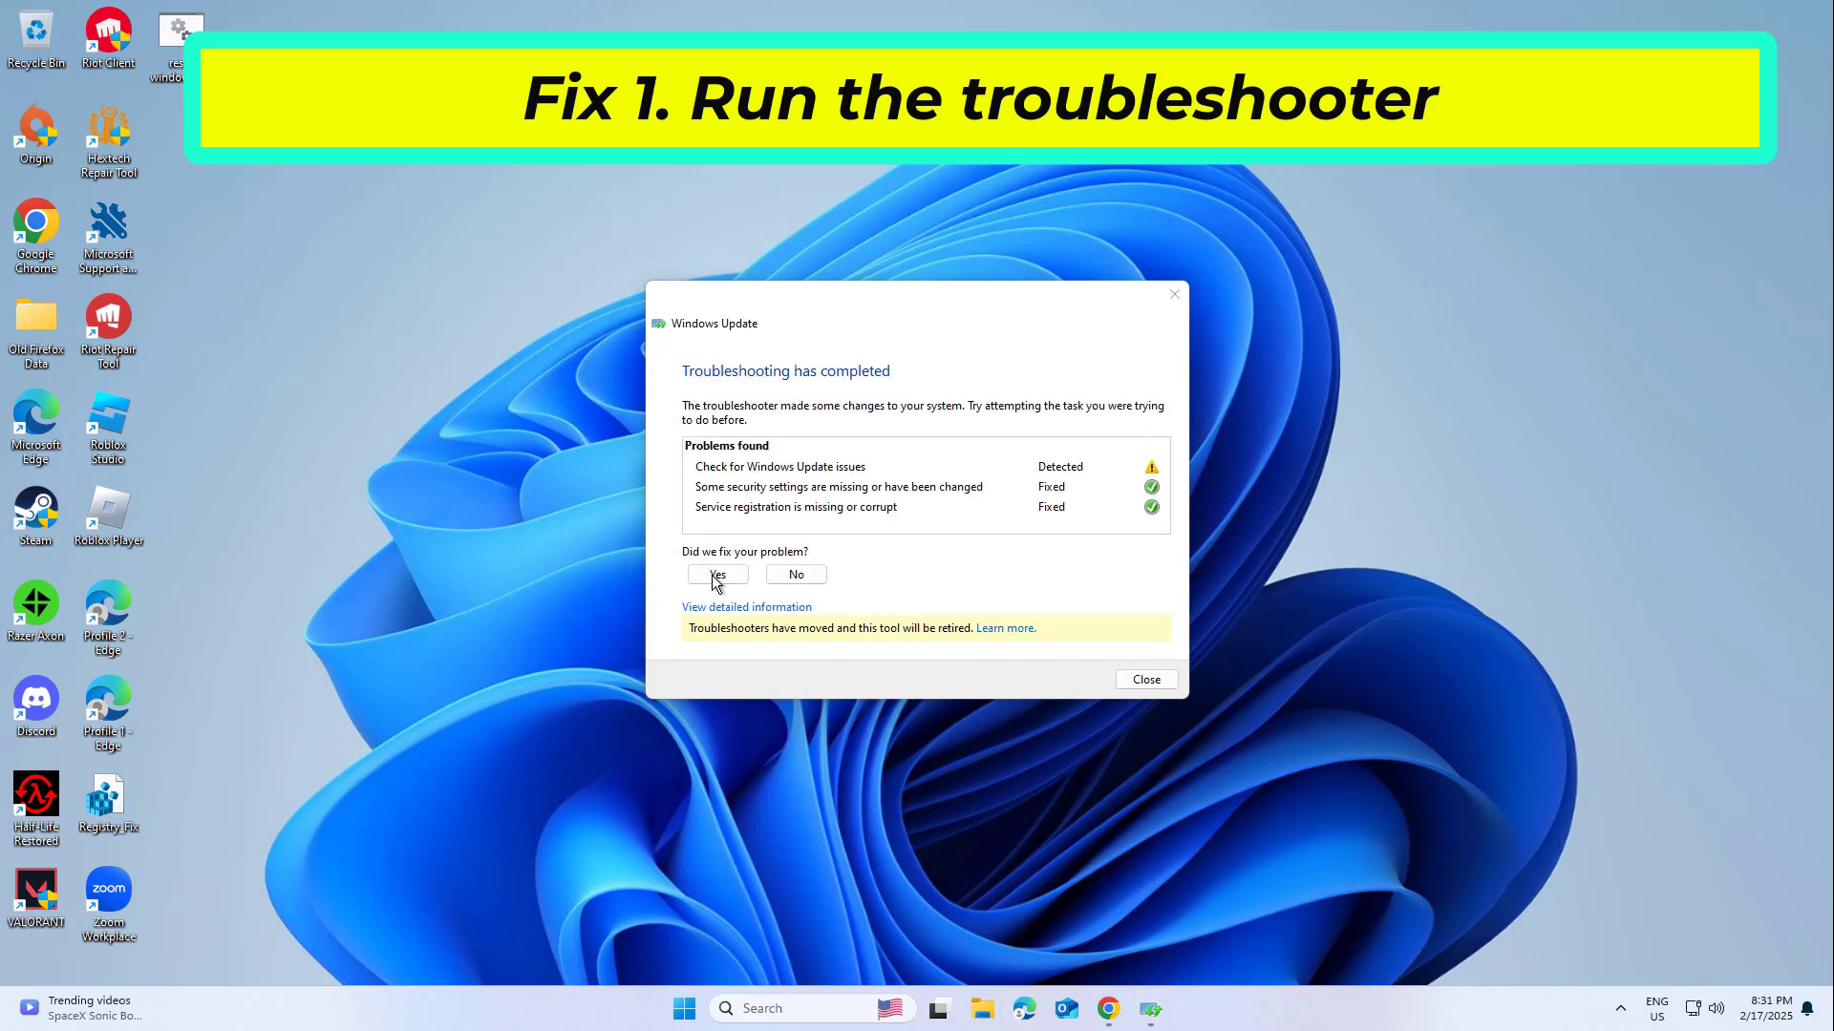
# Accept the troubleshooter's fixes for security settings and service registration, then close it.
pyautogui.click(716, 576)
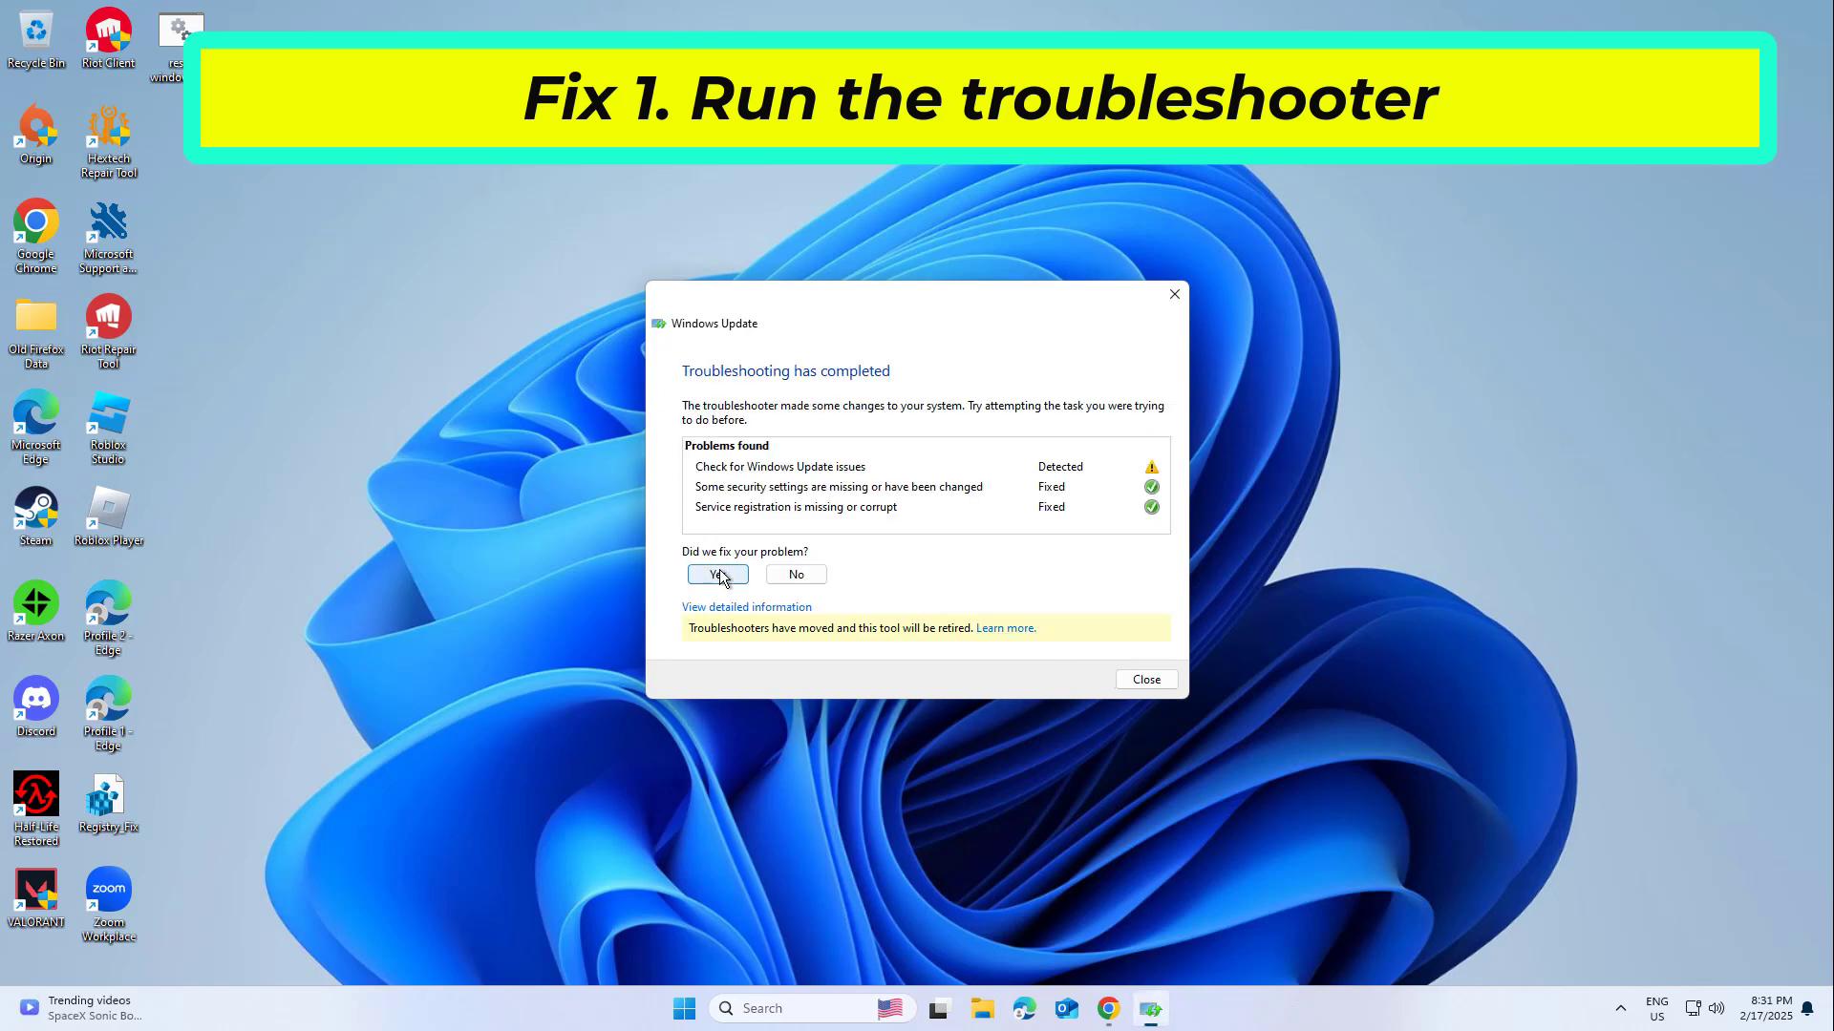
pyautogui.click(919, 571)
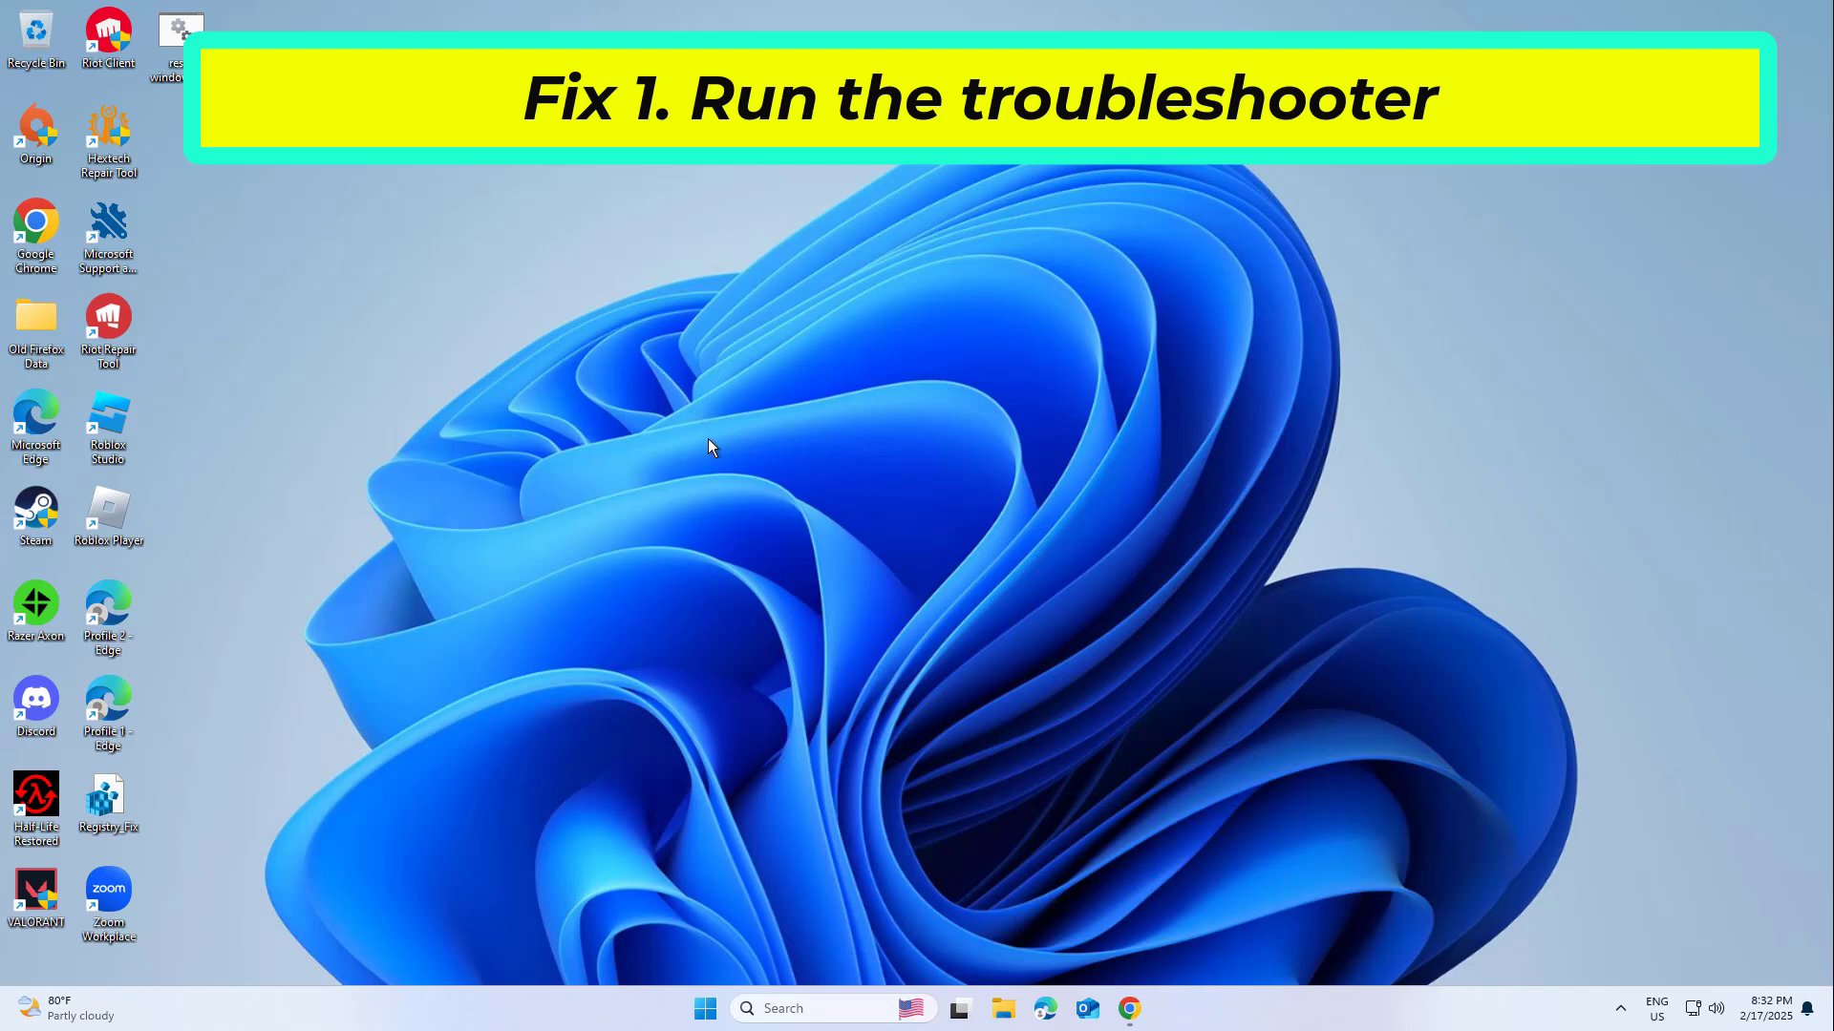
pyautogui.rightClick(716, 1009)
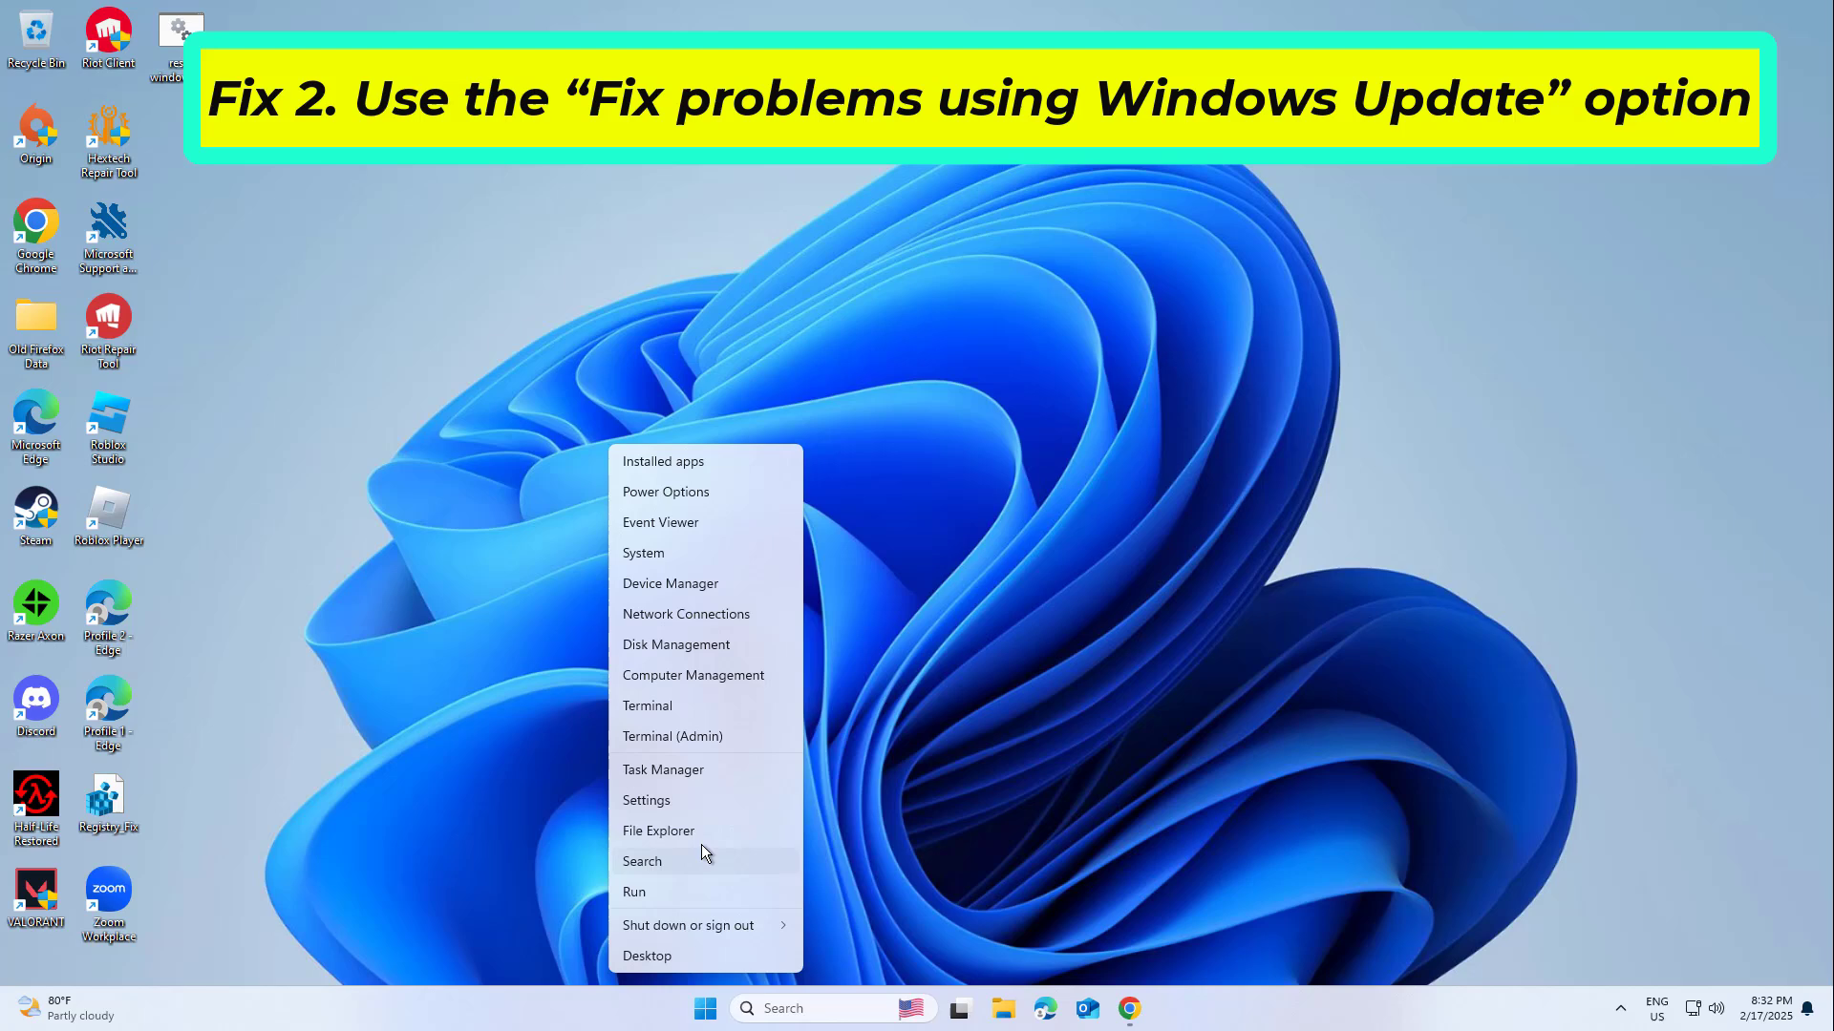
pyautogui.click(726, 800)
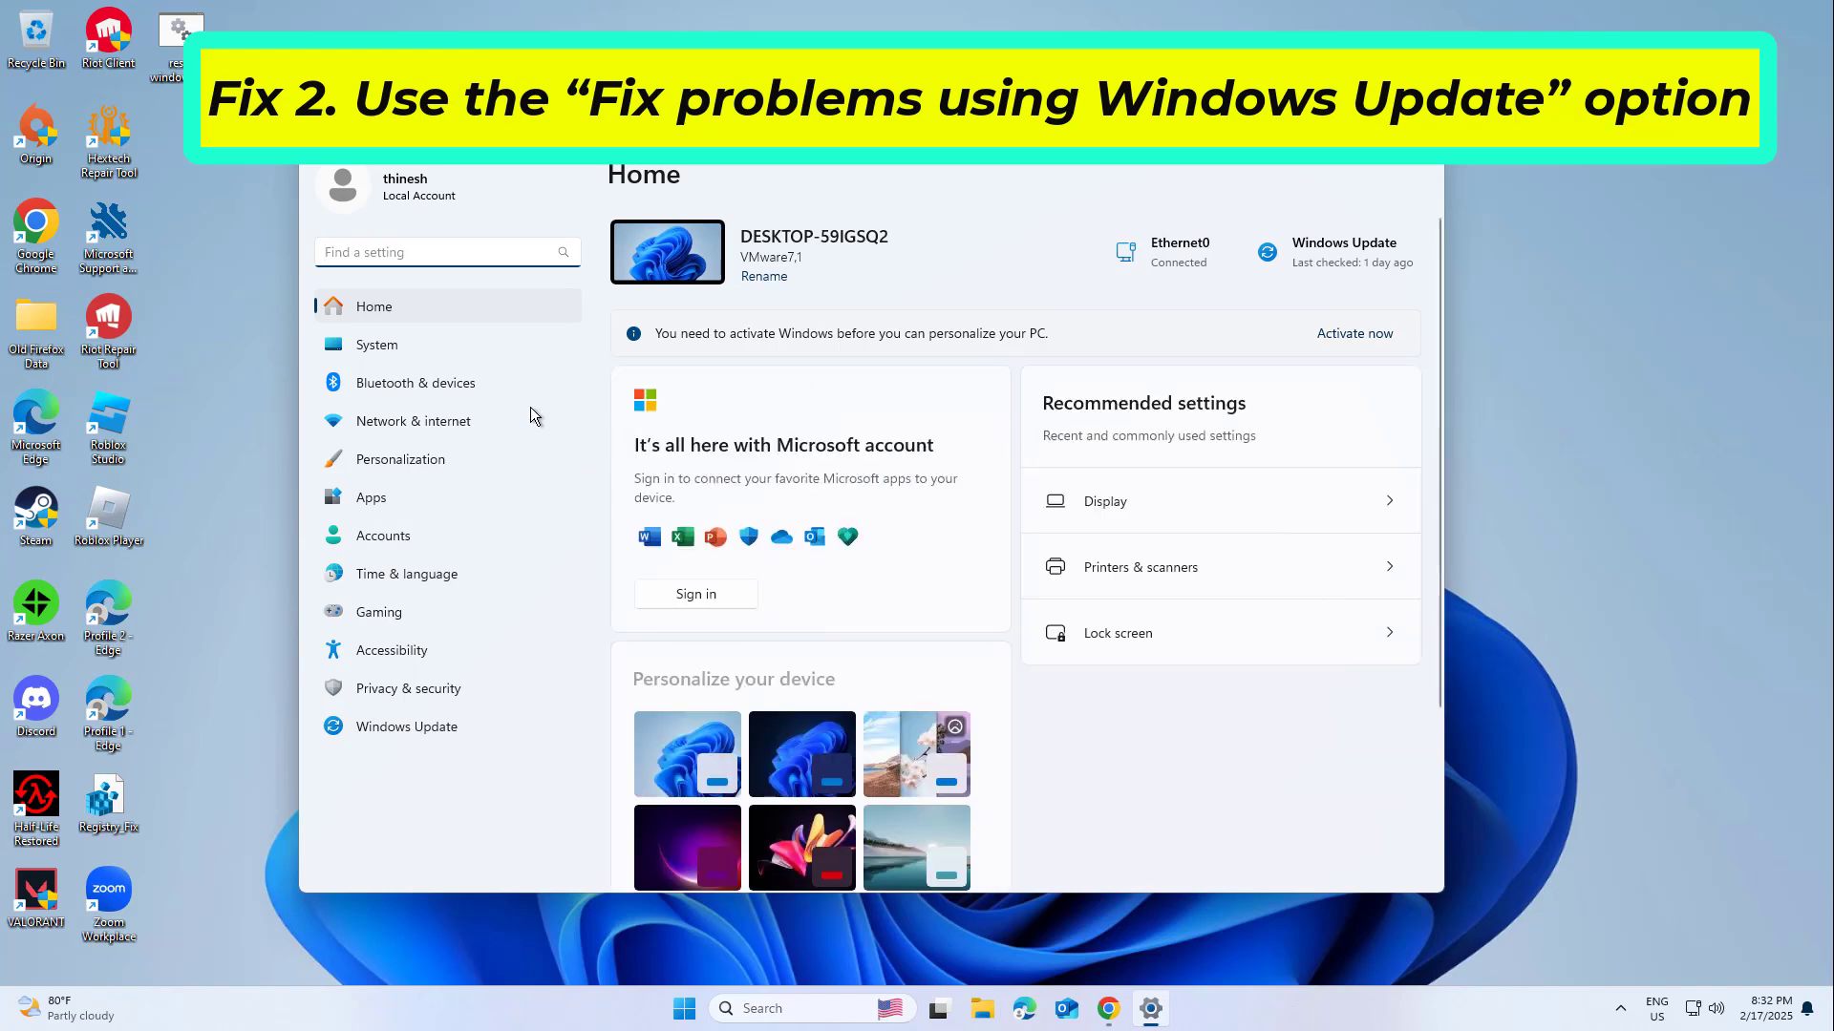
pyautogui.click(483, 336)
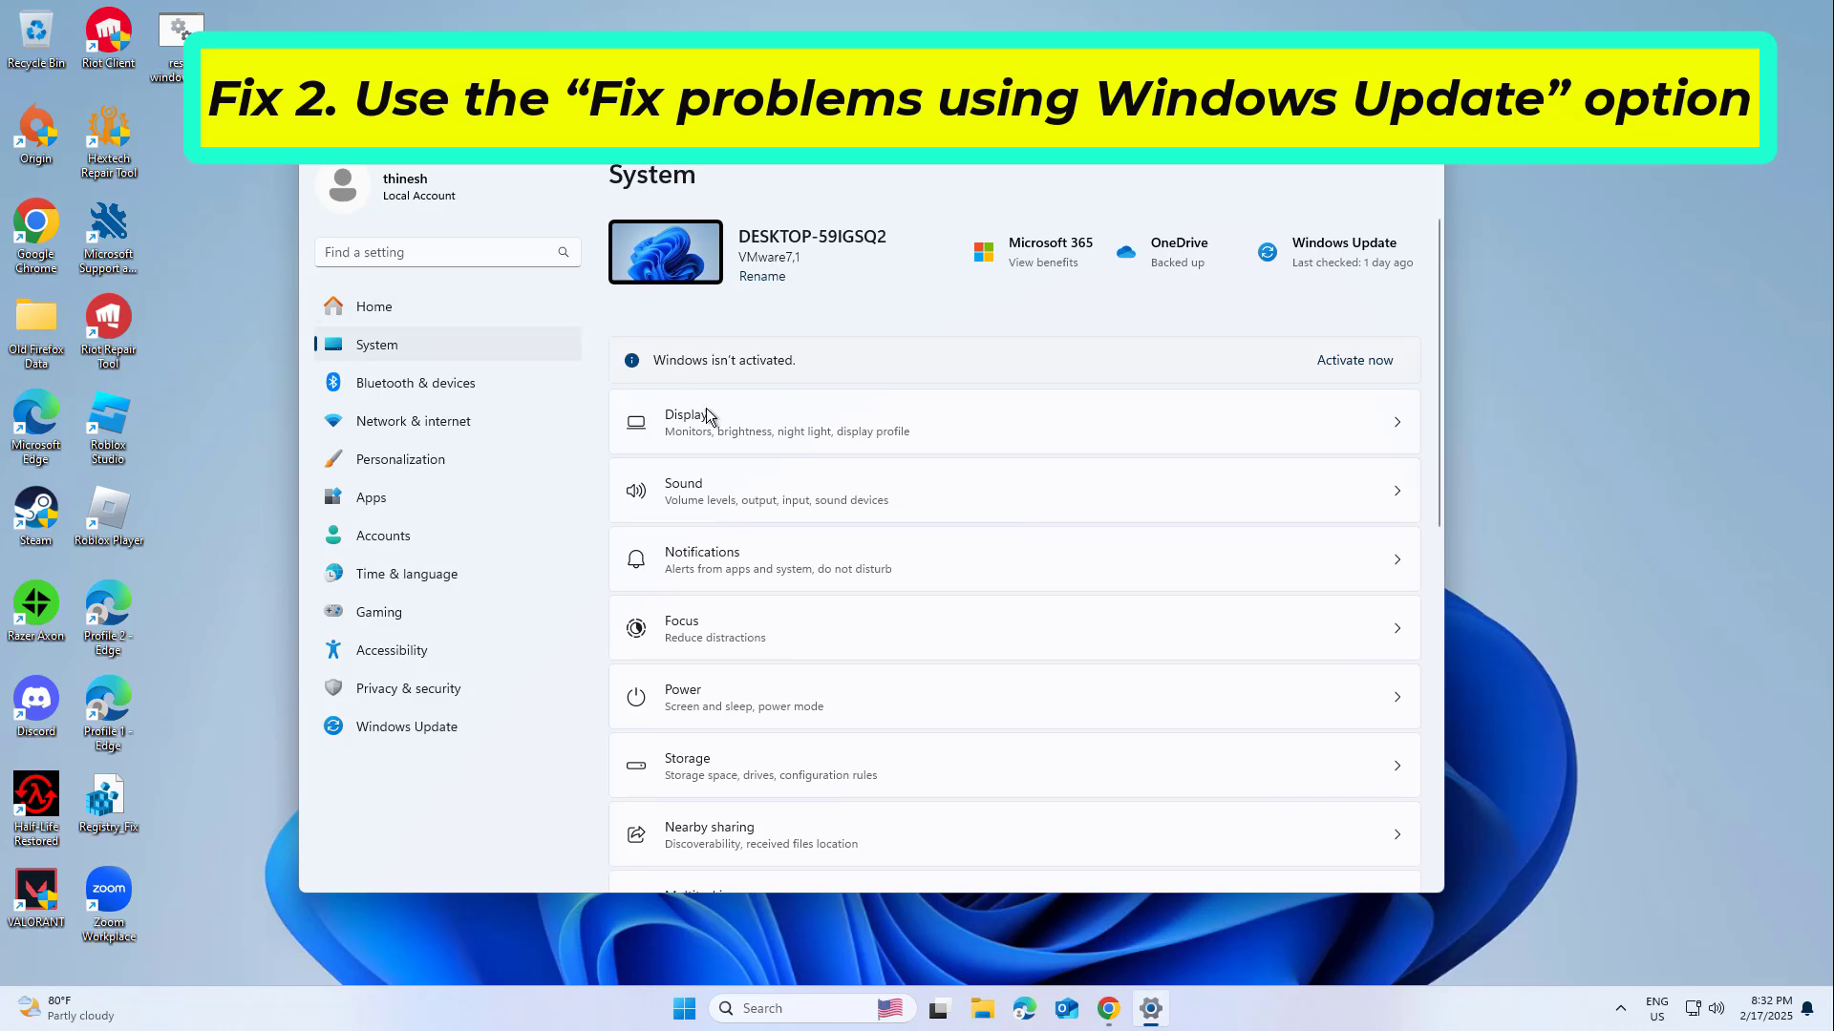
pyautogui.scroll(-1, 864, 530)
pyautogui.scroll(-10, 869, 537)
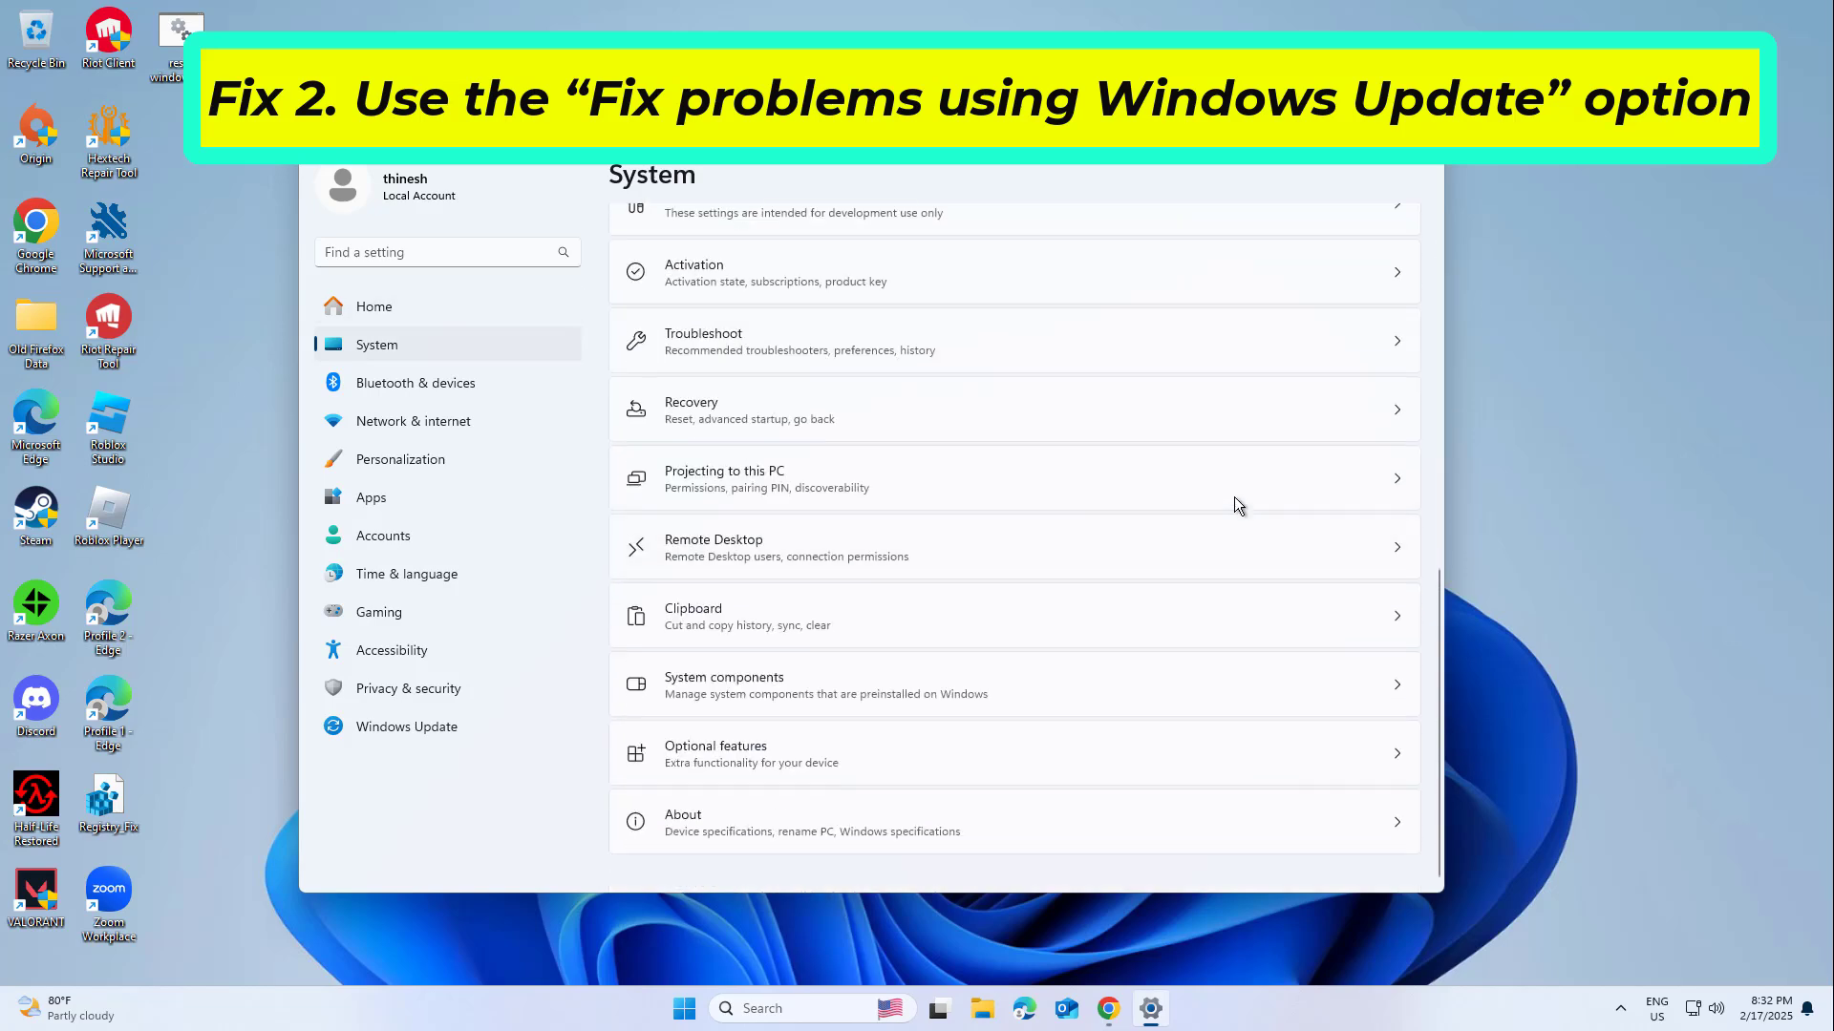
pyautogui.click(974, 409)
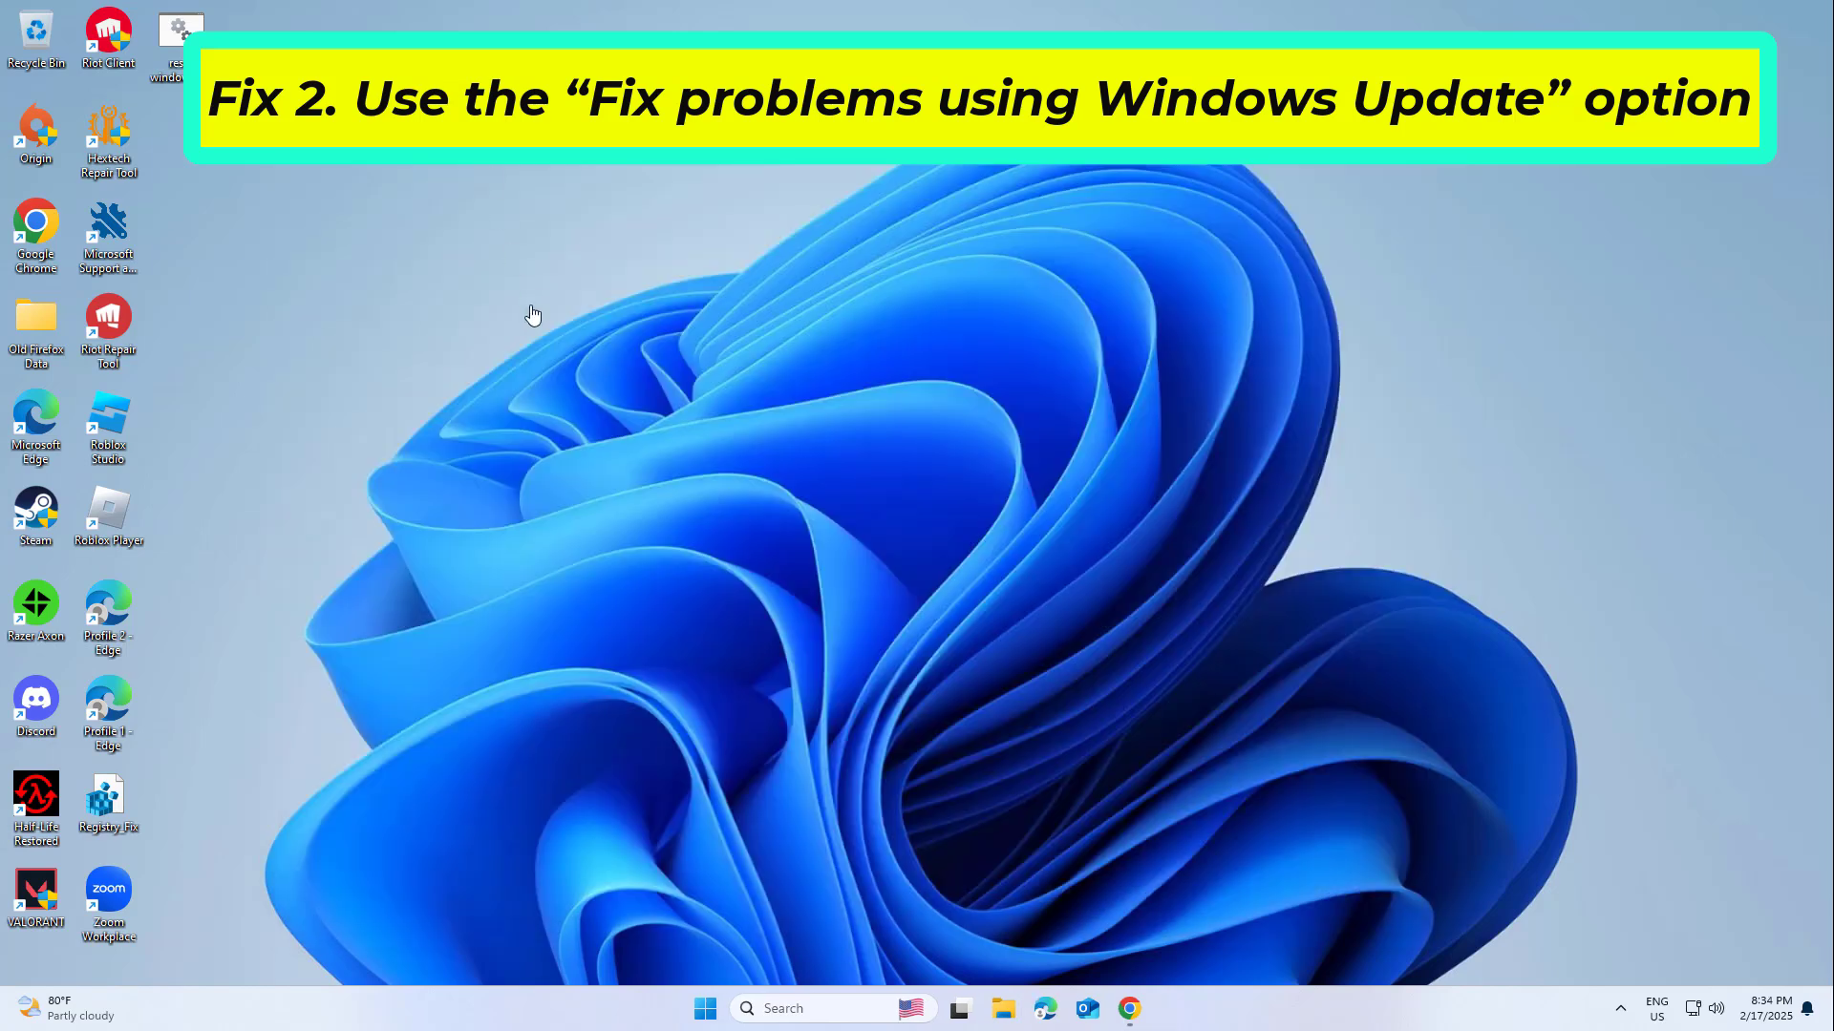
# Search for 'notepad' in Windows Search and launch Notepad.
pyautogui.click(797, 1007)
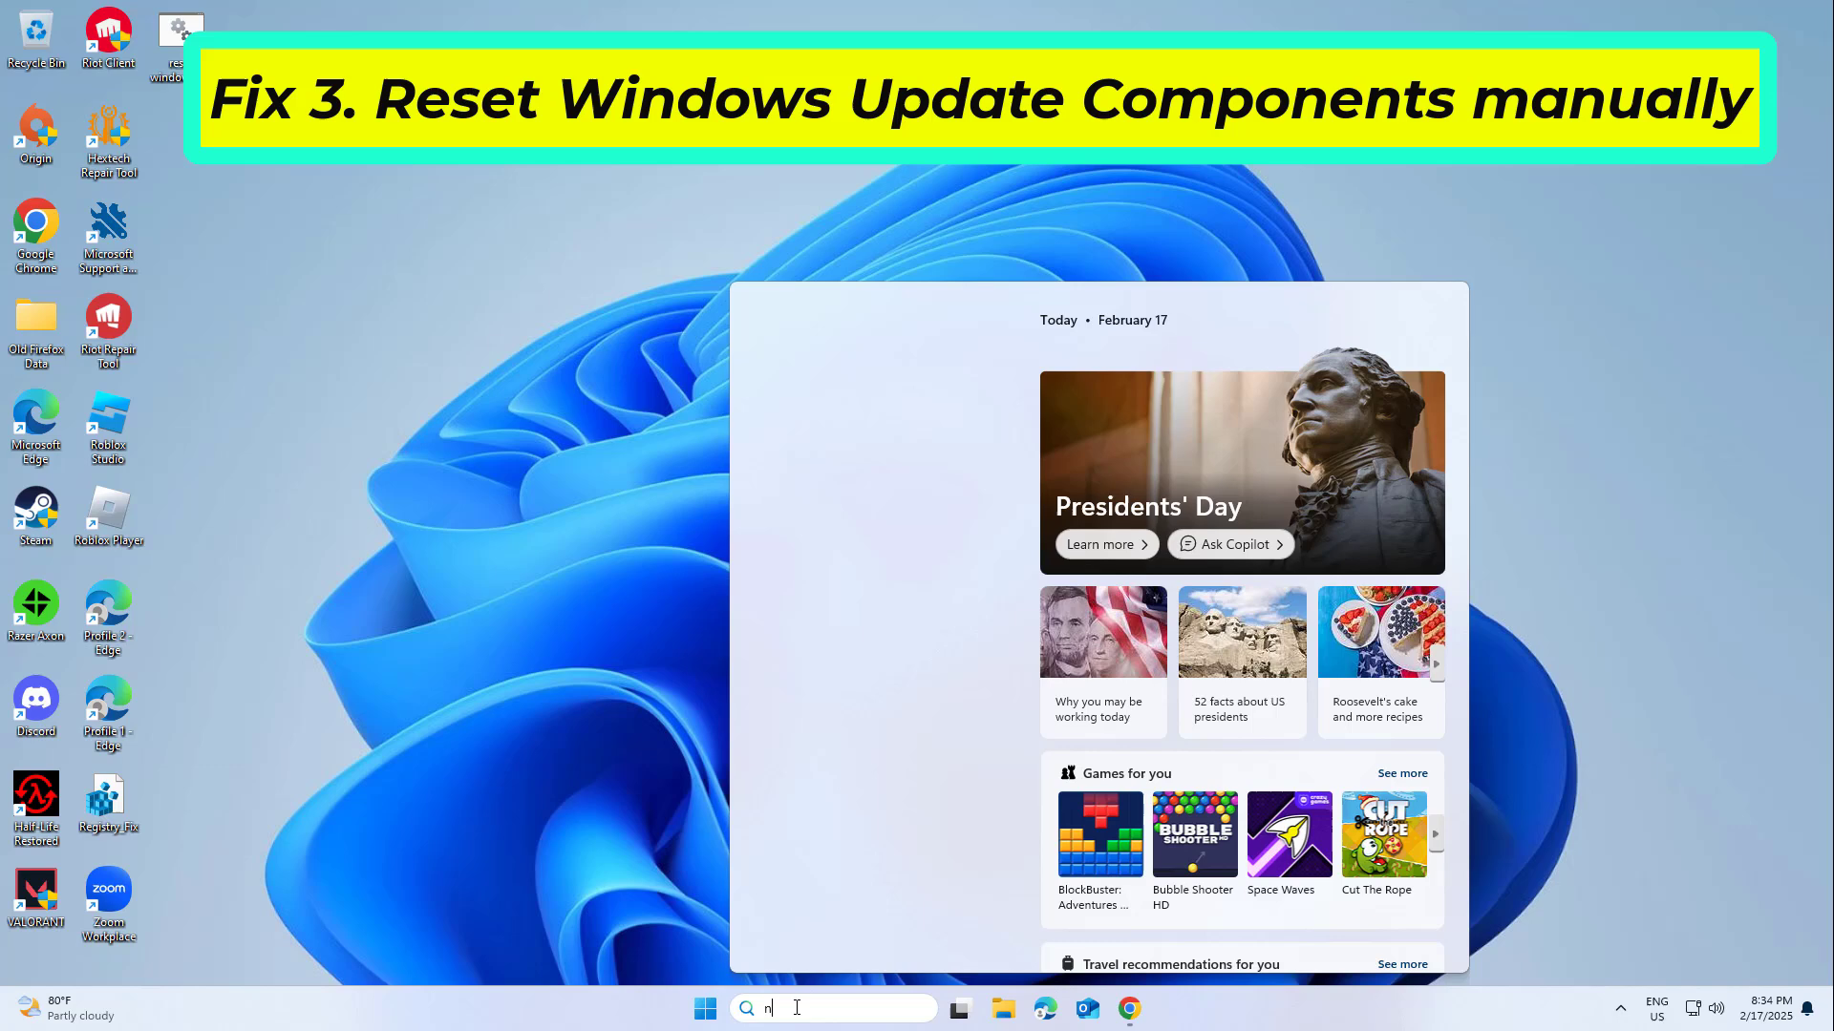
pyautogui.write('n')
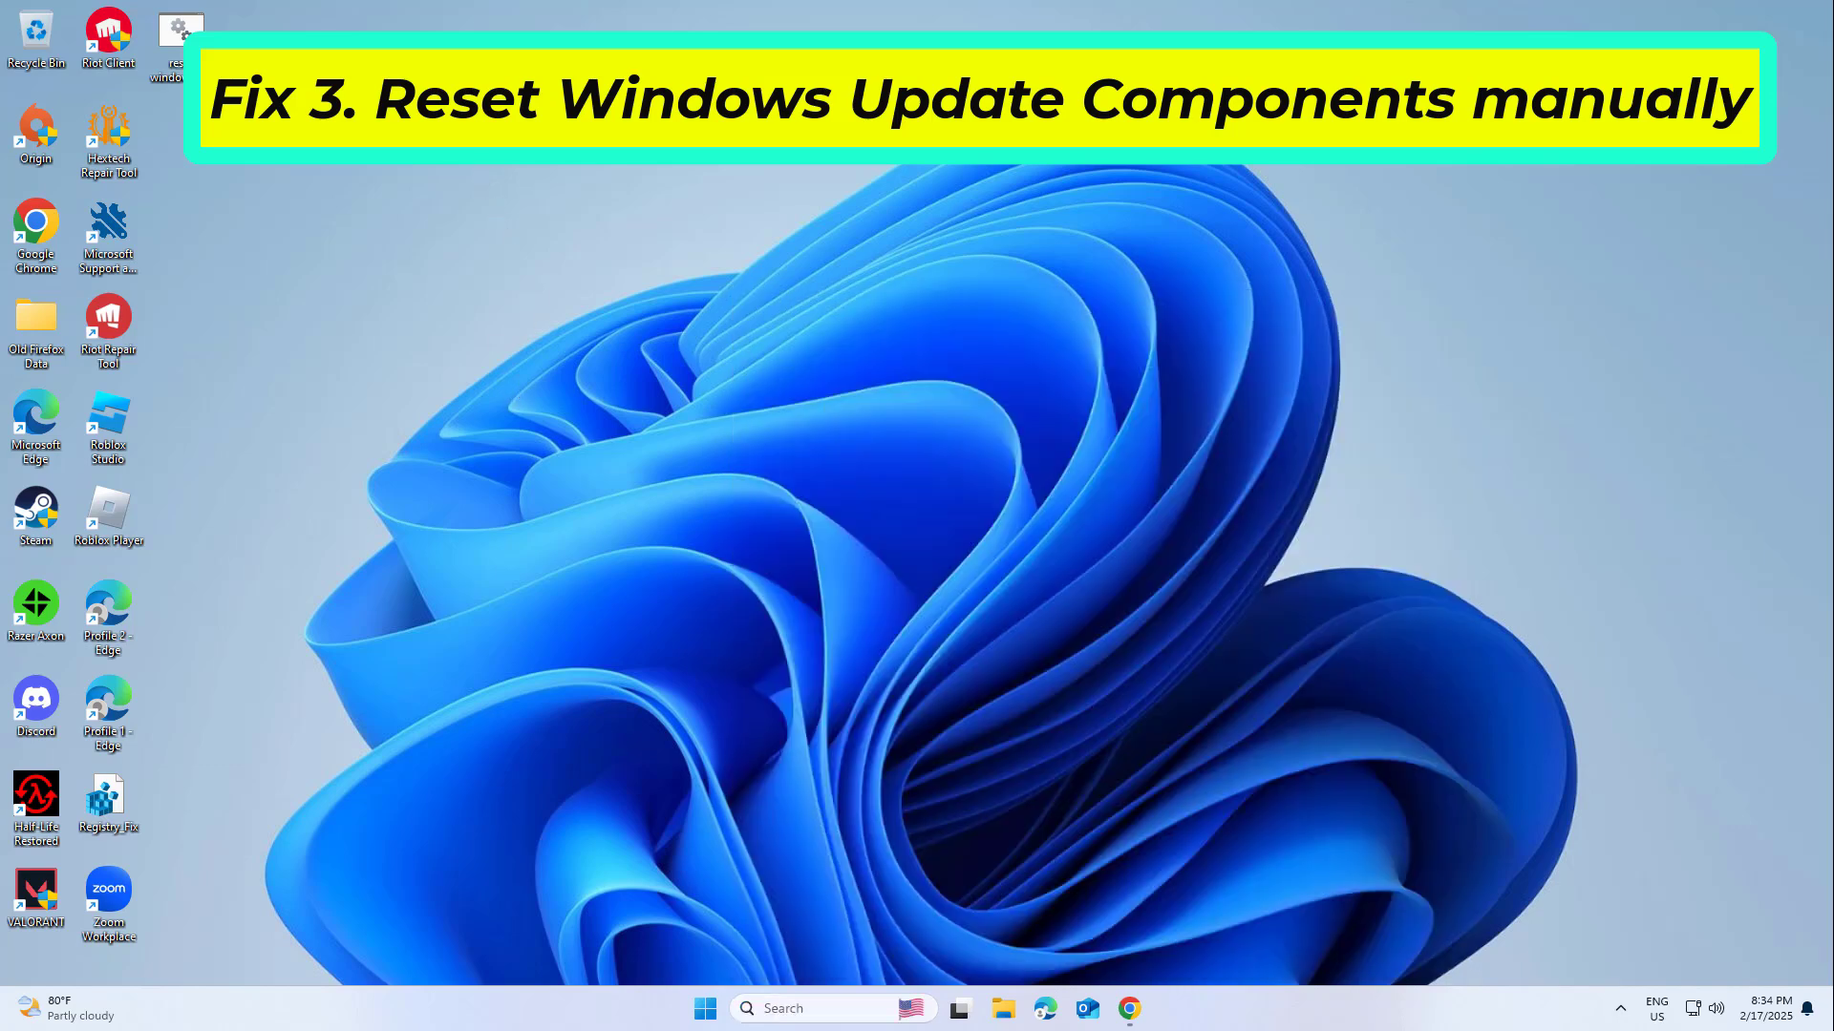
pyautogui.click(818, 1011)
pyautogui.write('note')
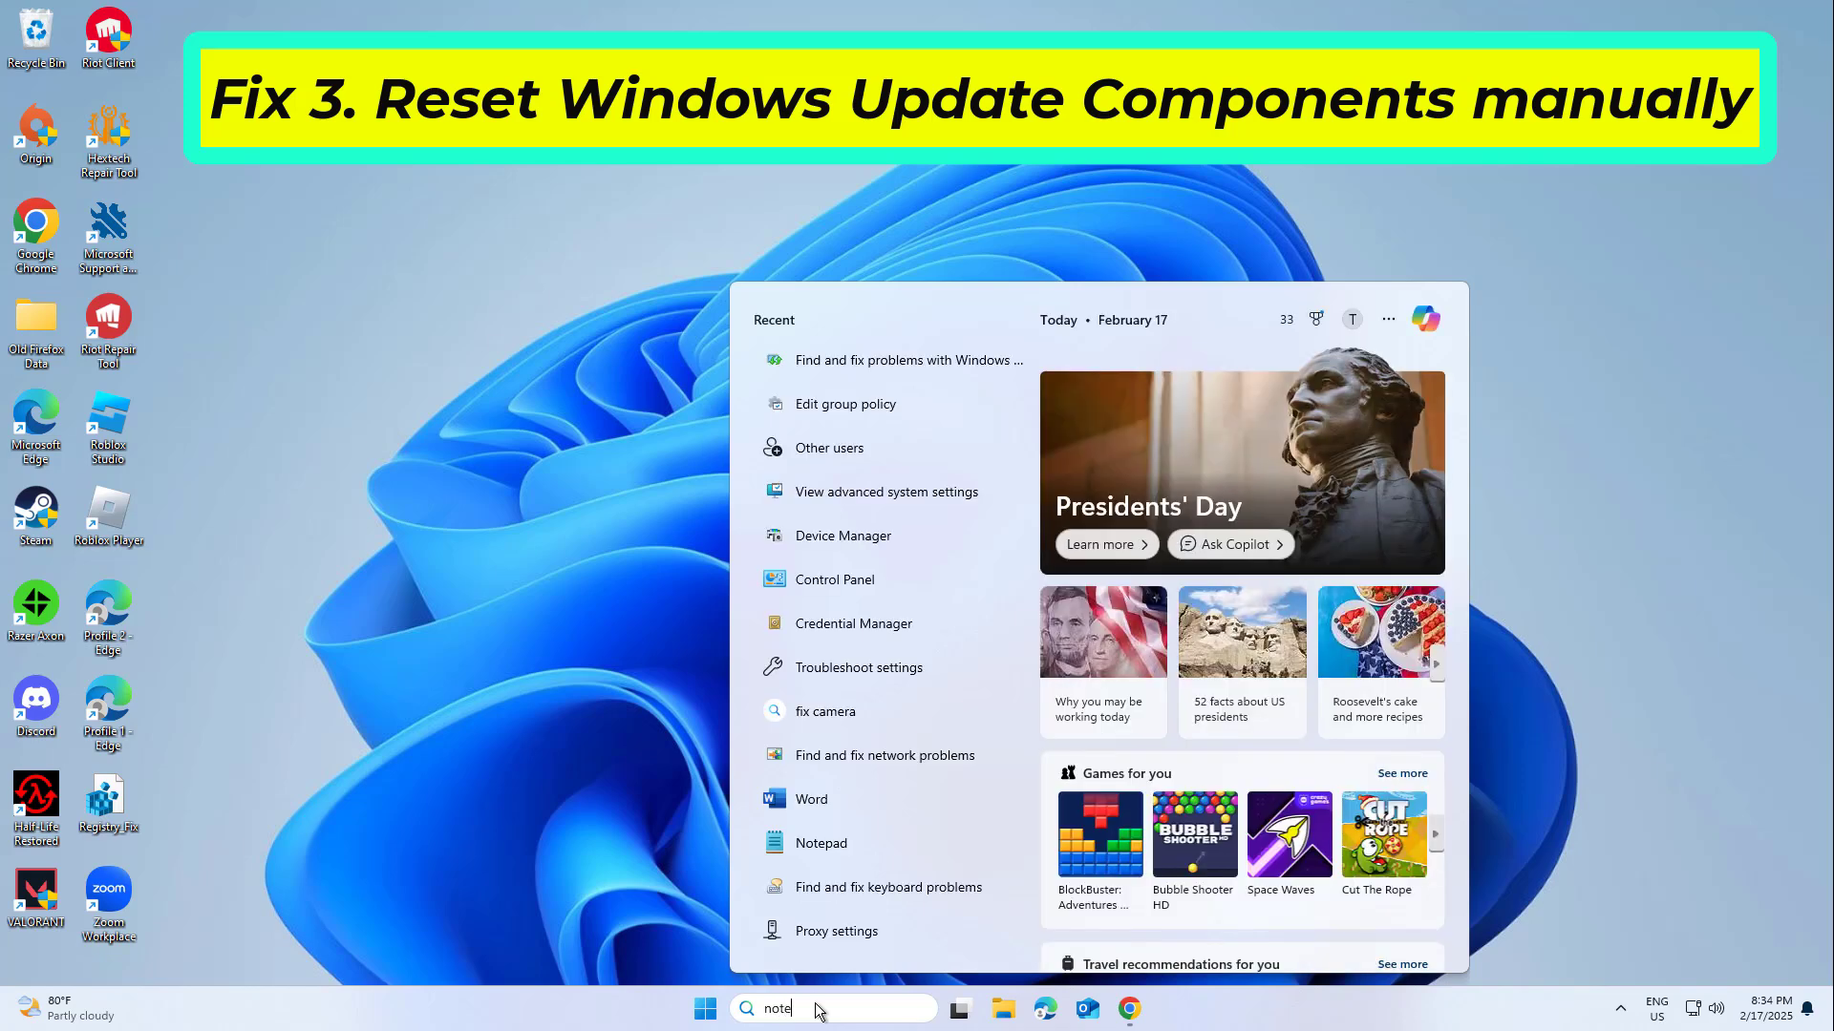
pyautogui.write('pad')
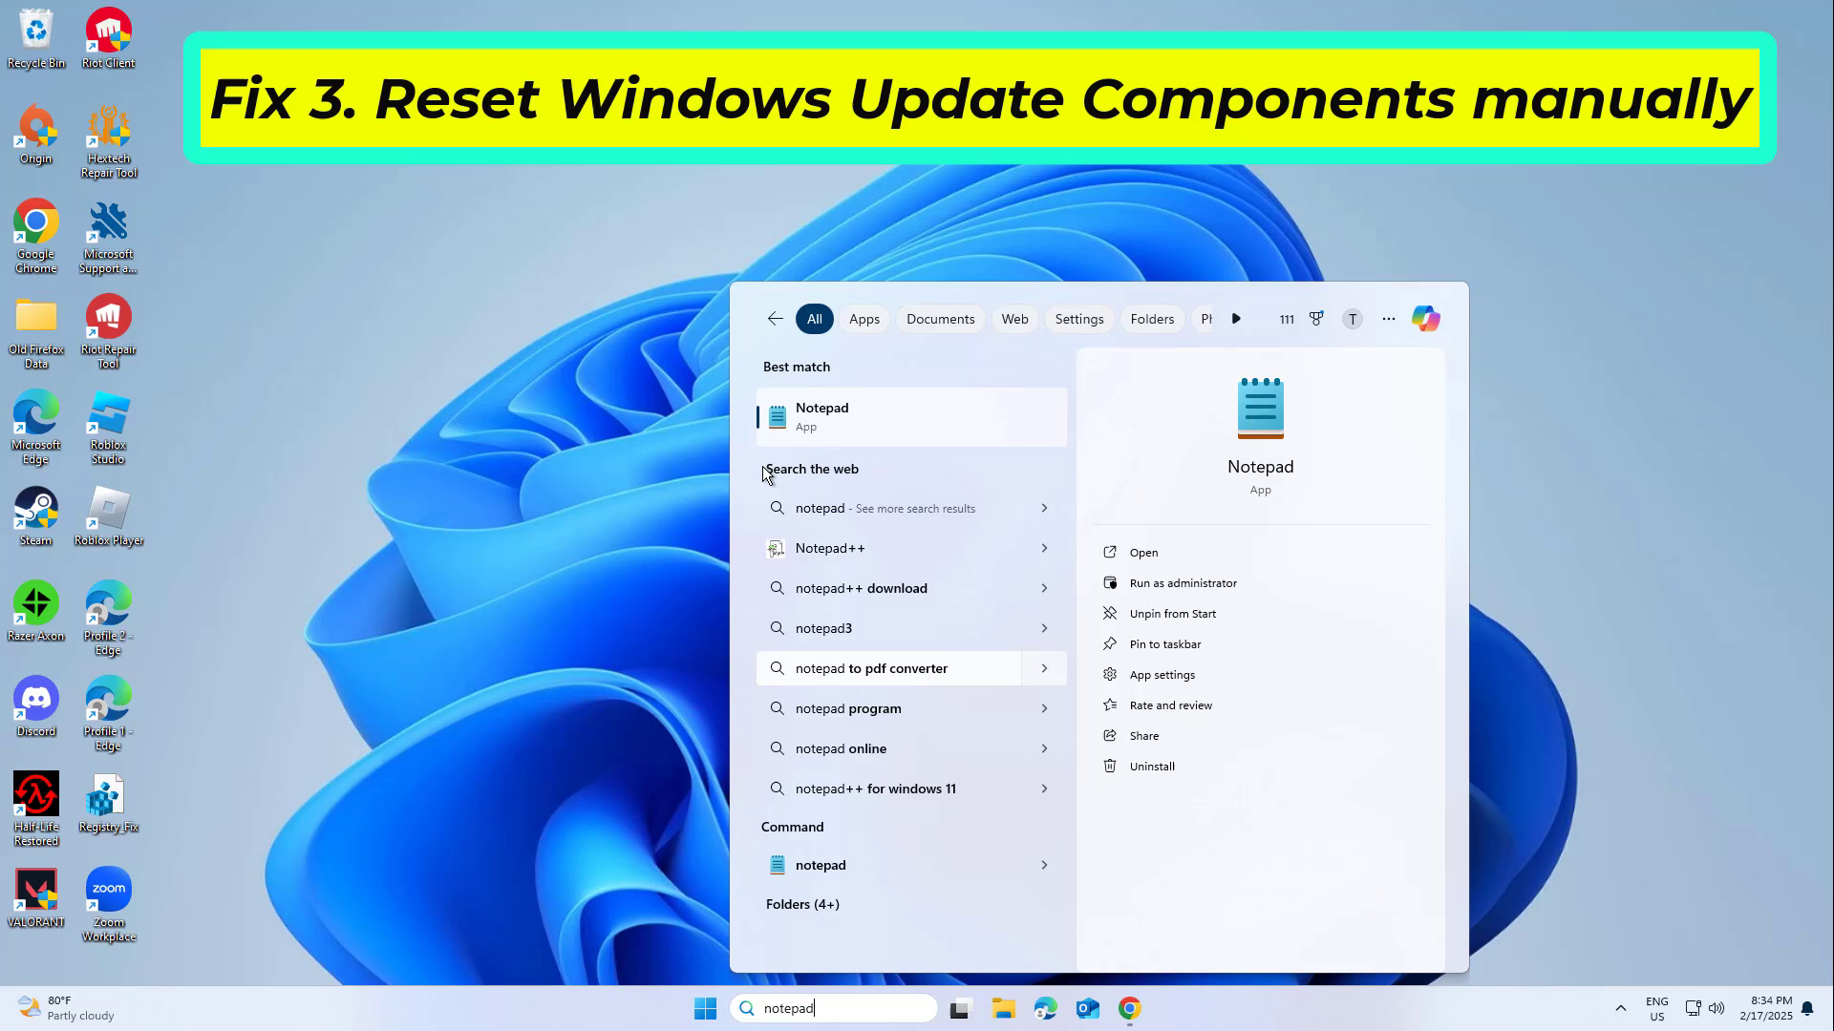
pyautogui.click(911, 413)
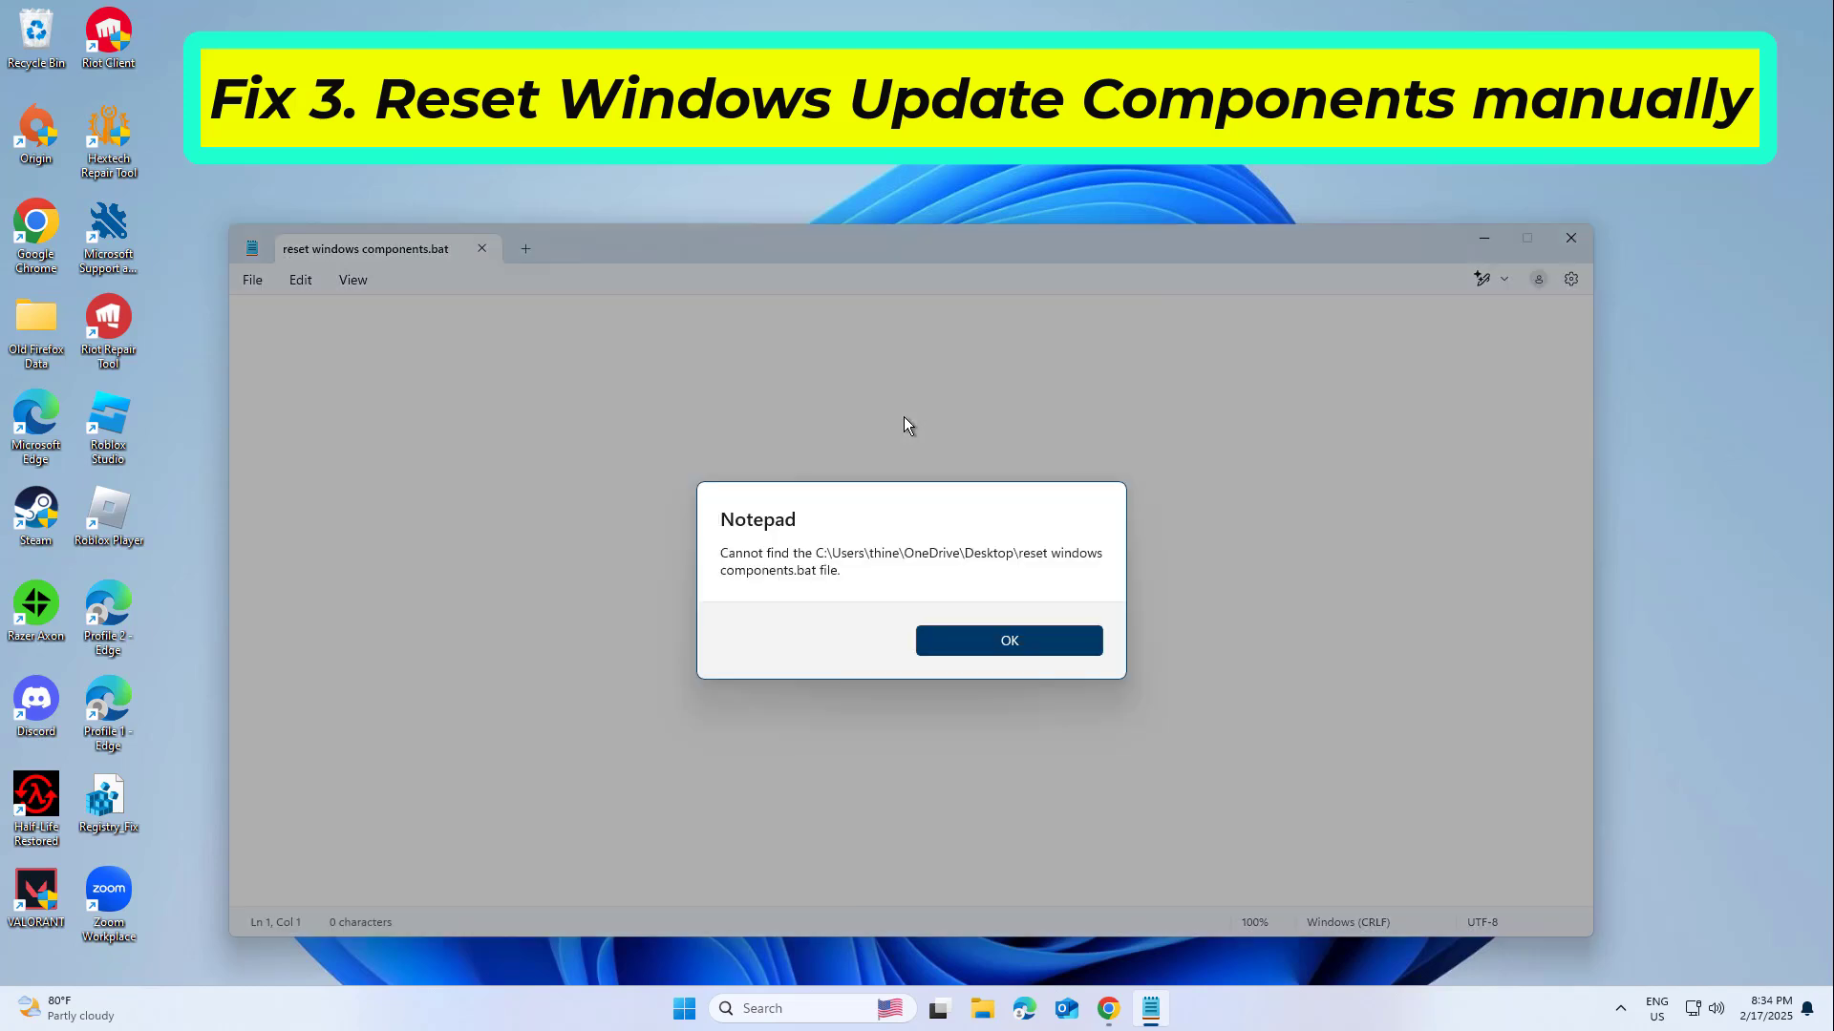
# Dismiss the missing-file warning and paste the Windows Update reset script into Notepad.
pyautogui.click(1017, 640)
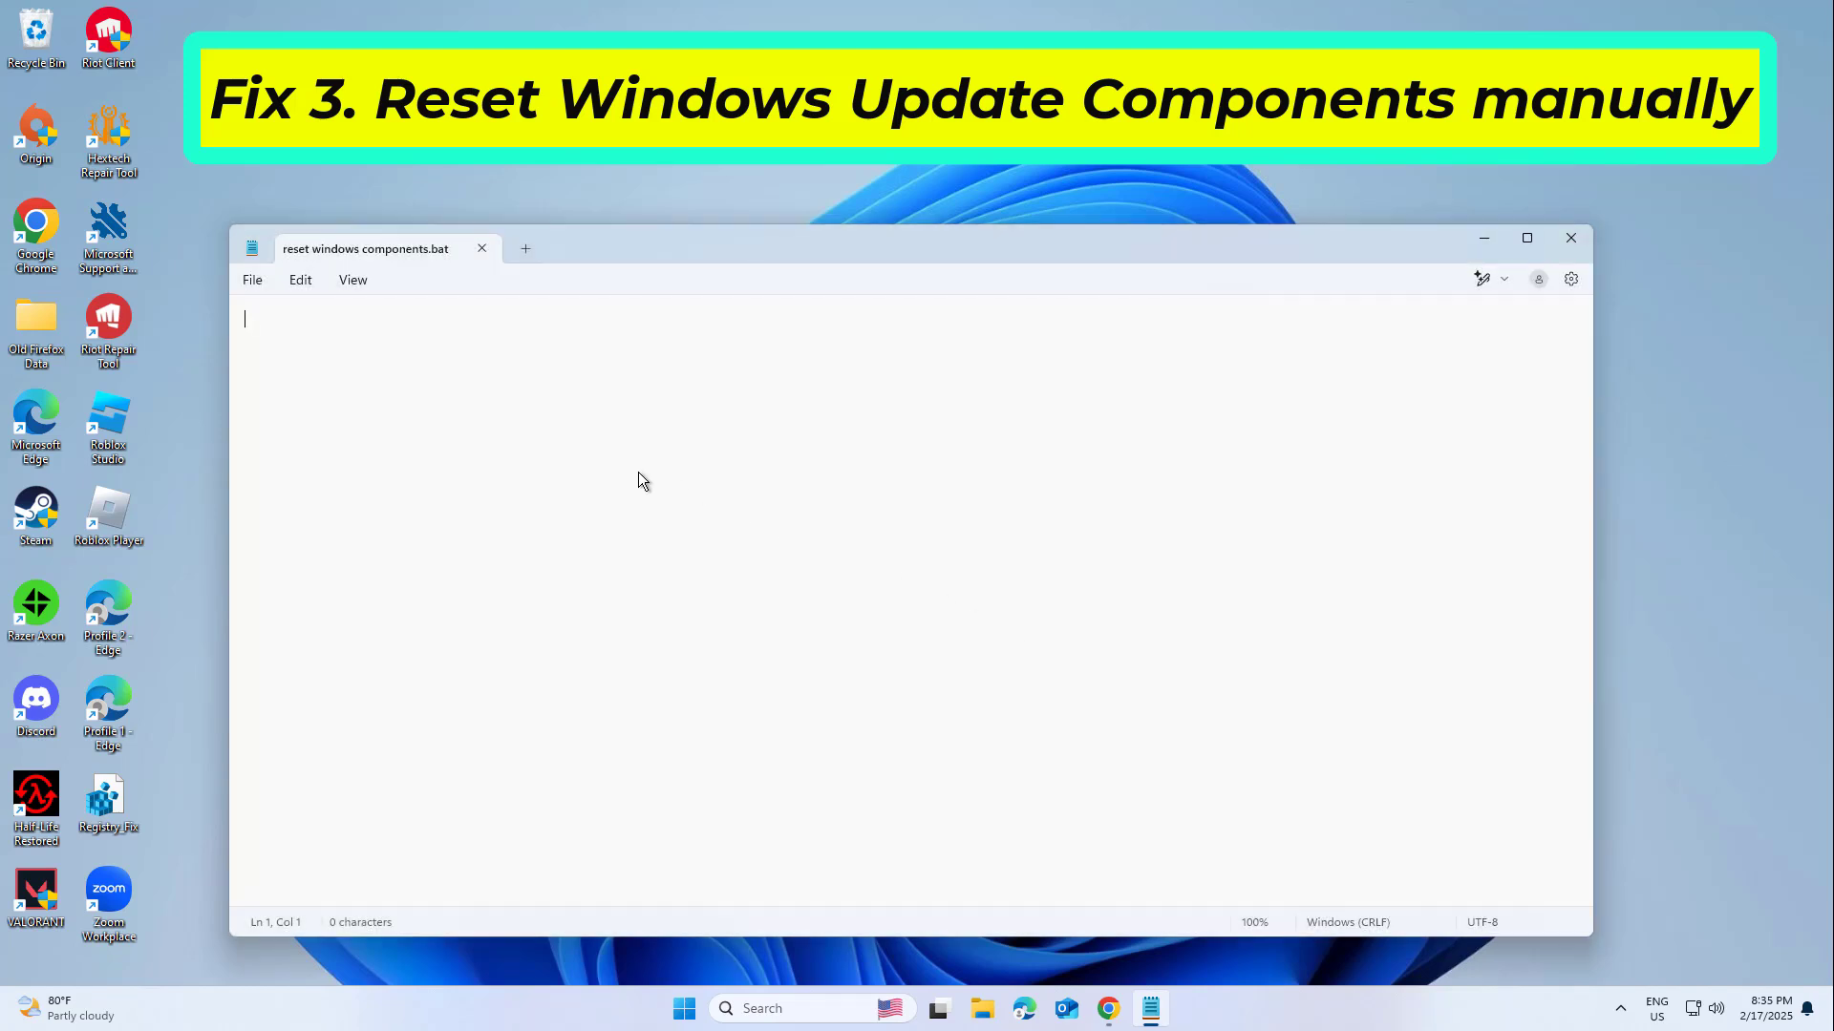
pyautogui.rightClick(525, 401)
pyautogui.click(622, 541)
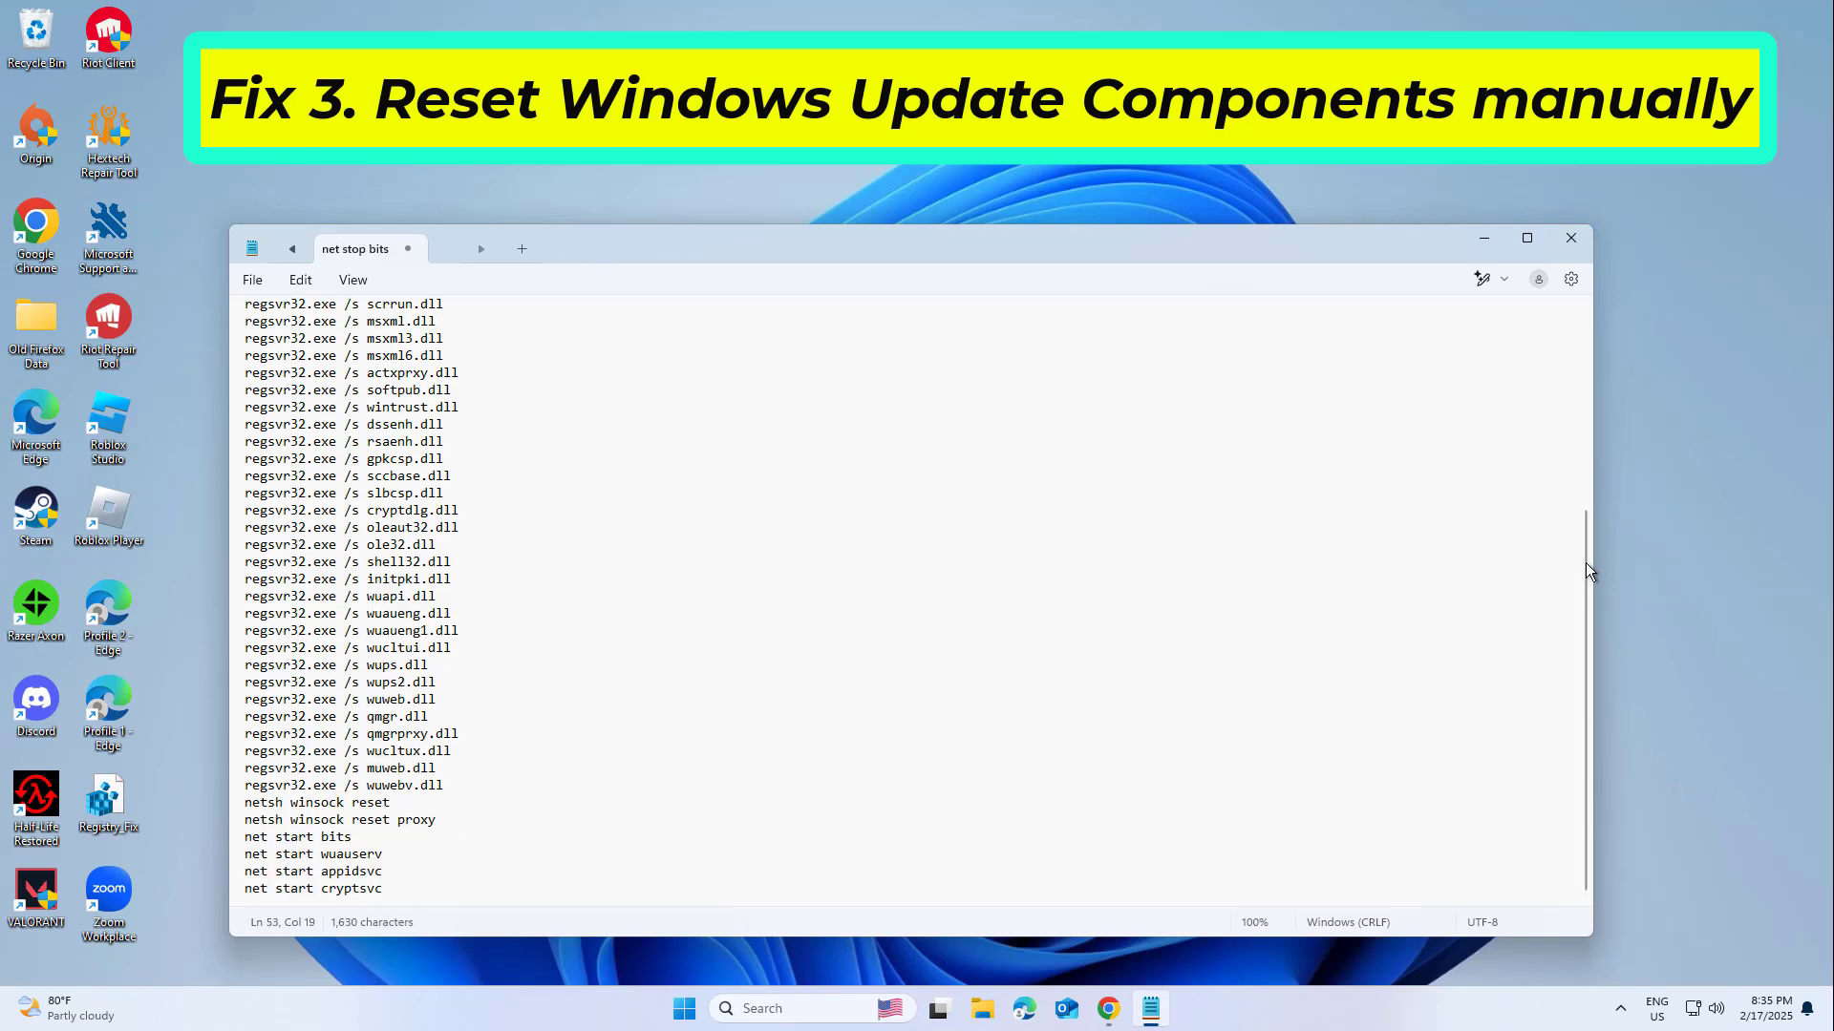
pyautogui.moveTo(1587, 564); pyautogui.dragTo(1595, 304)
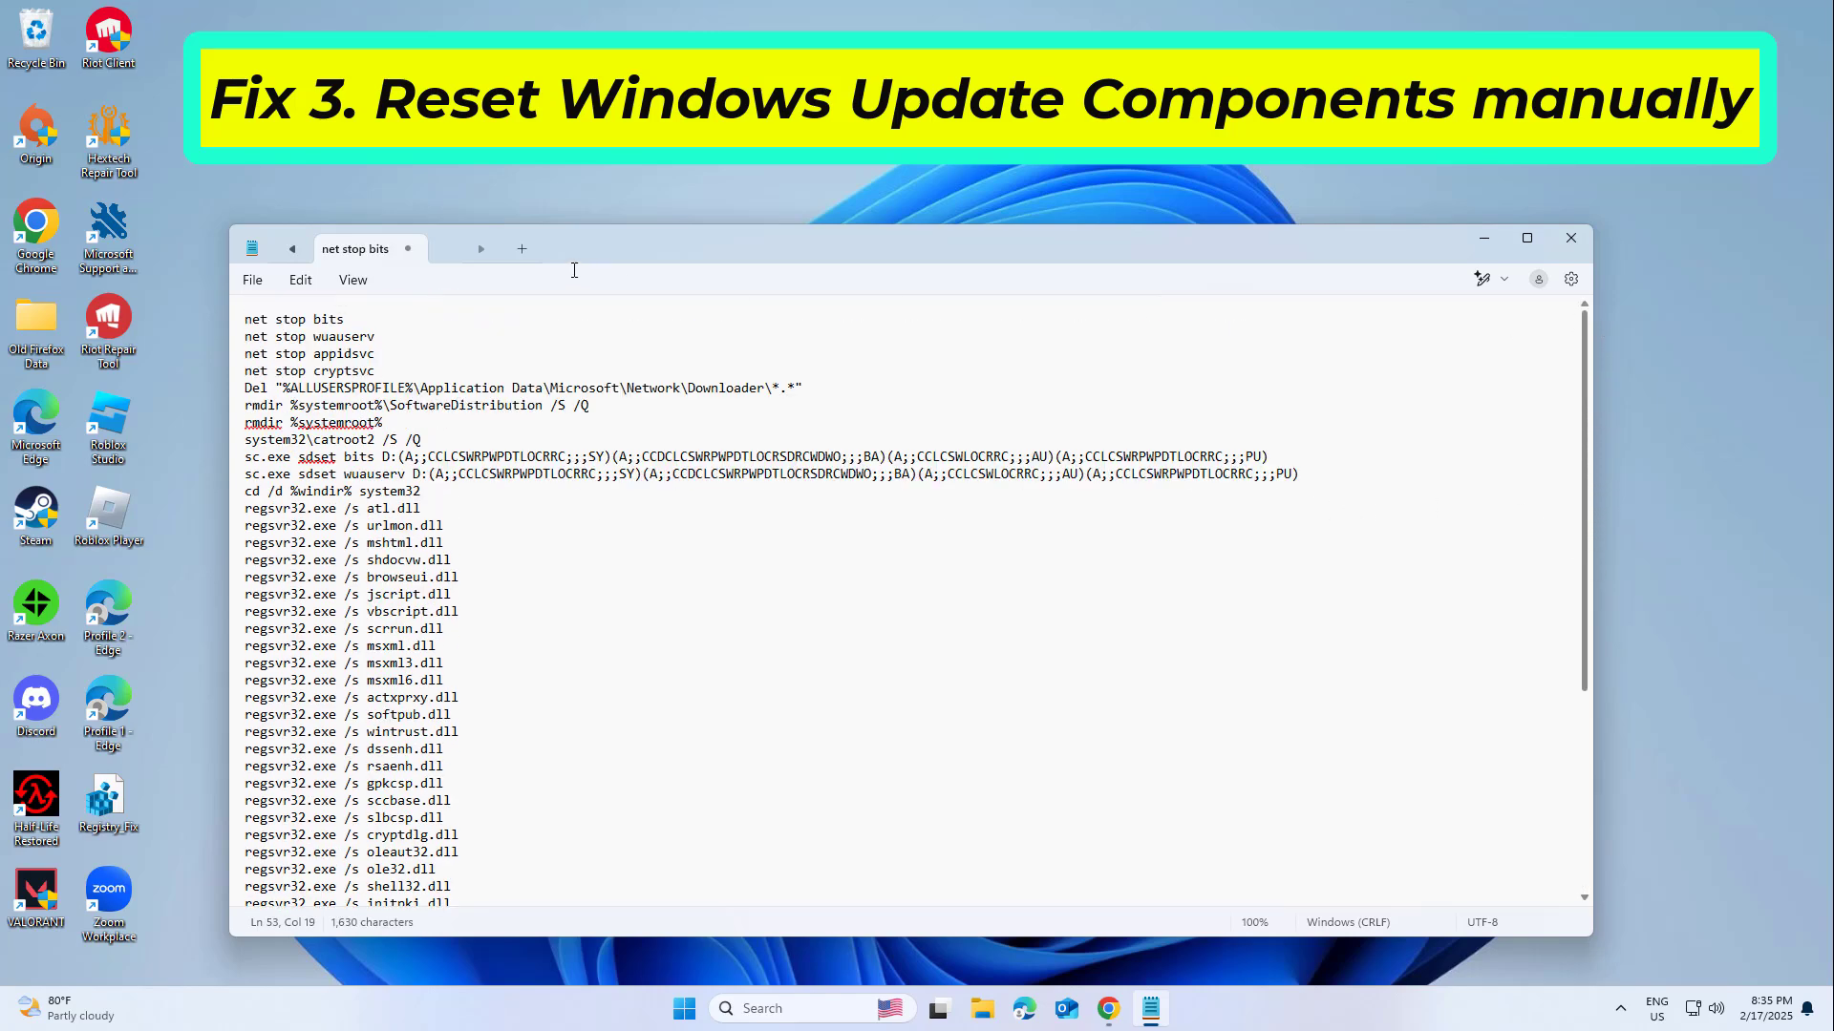
# Save the script to the Desktop as 'reset windows components.bat' using the All files type.
pyautogui.click(253, 280)
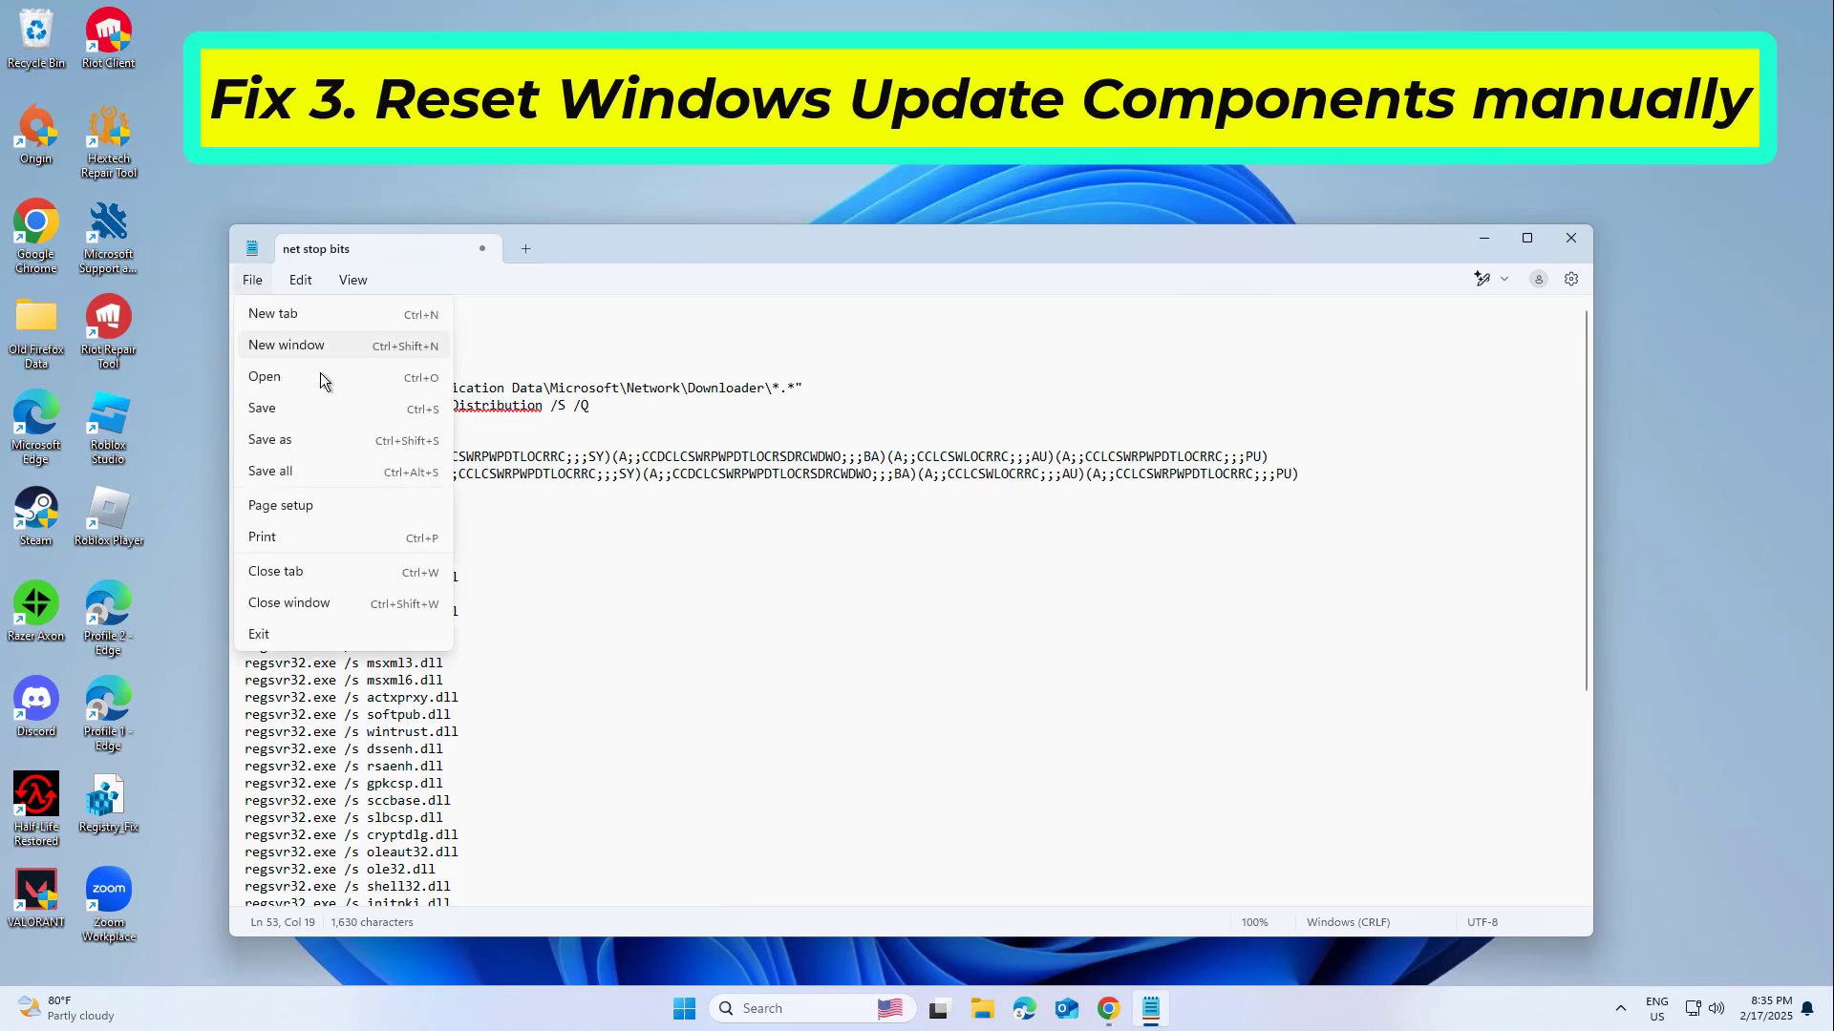
pyautogui.click(324, 409)
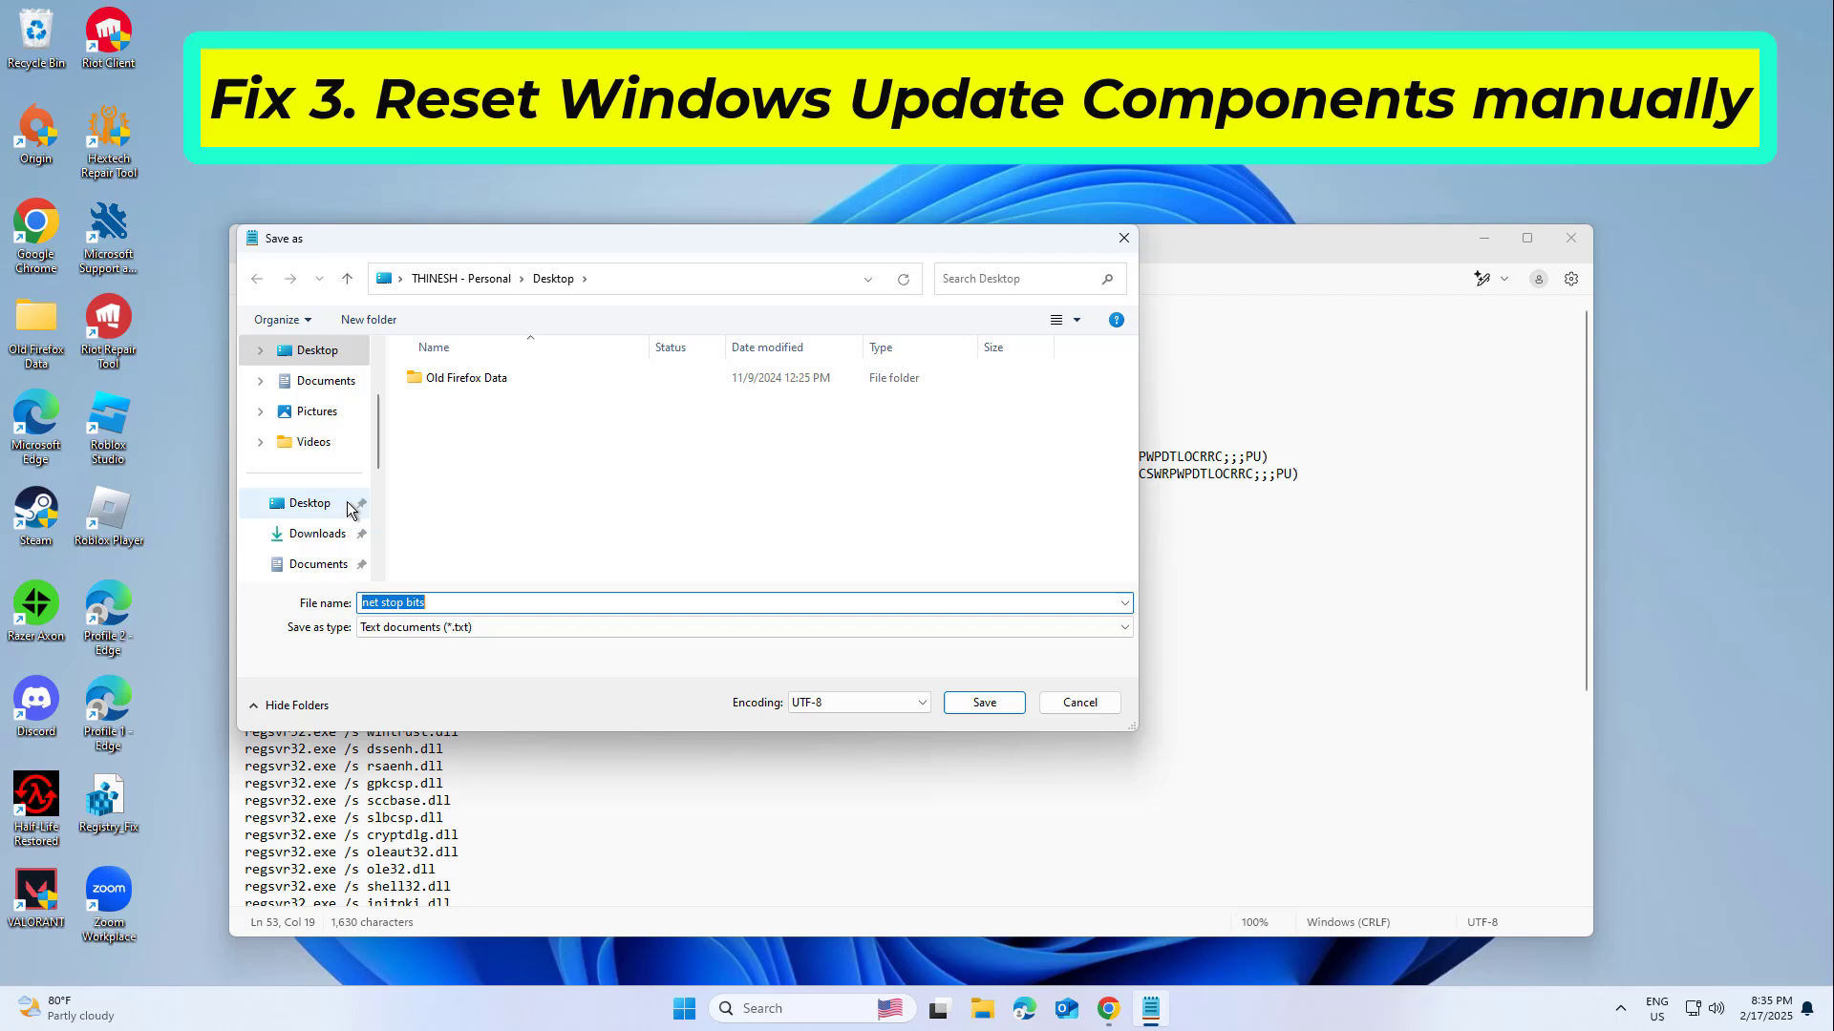
pyautogui.click(330, 503)
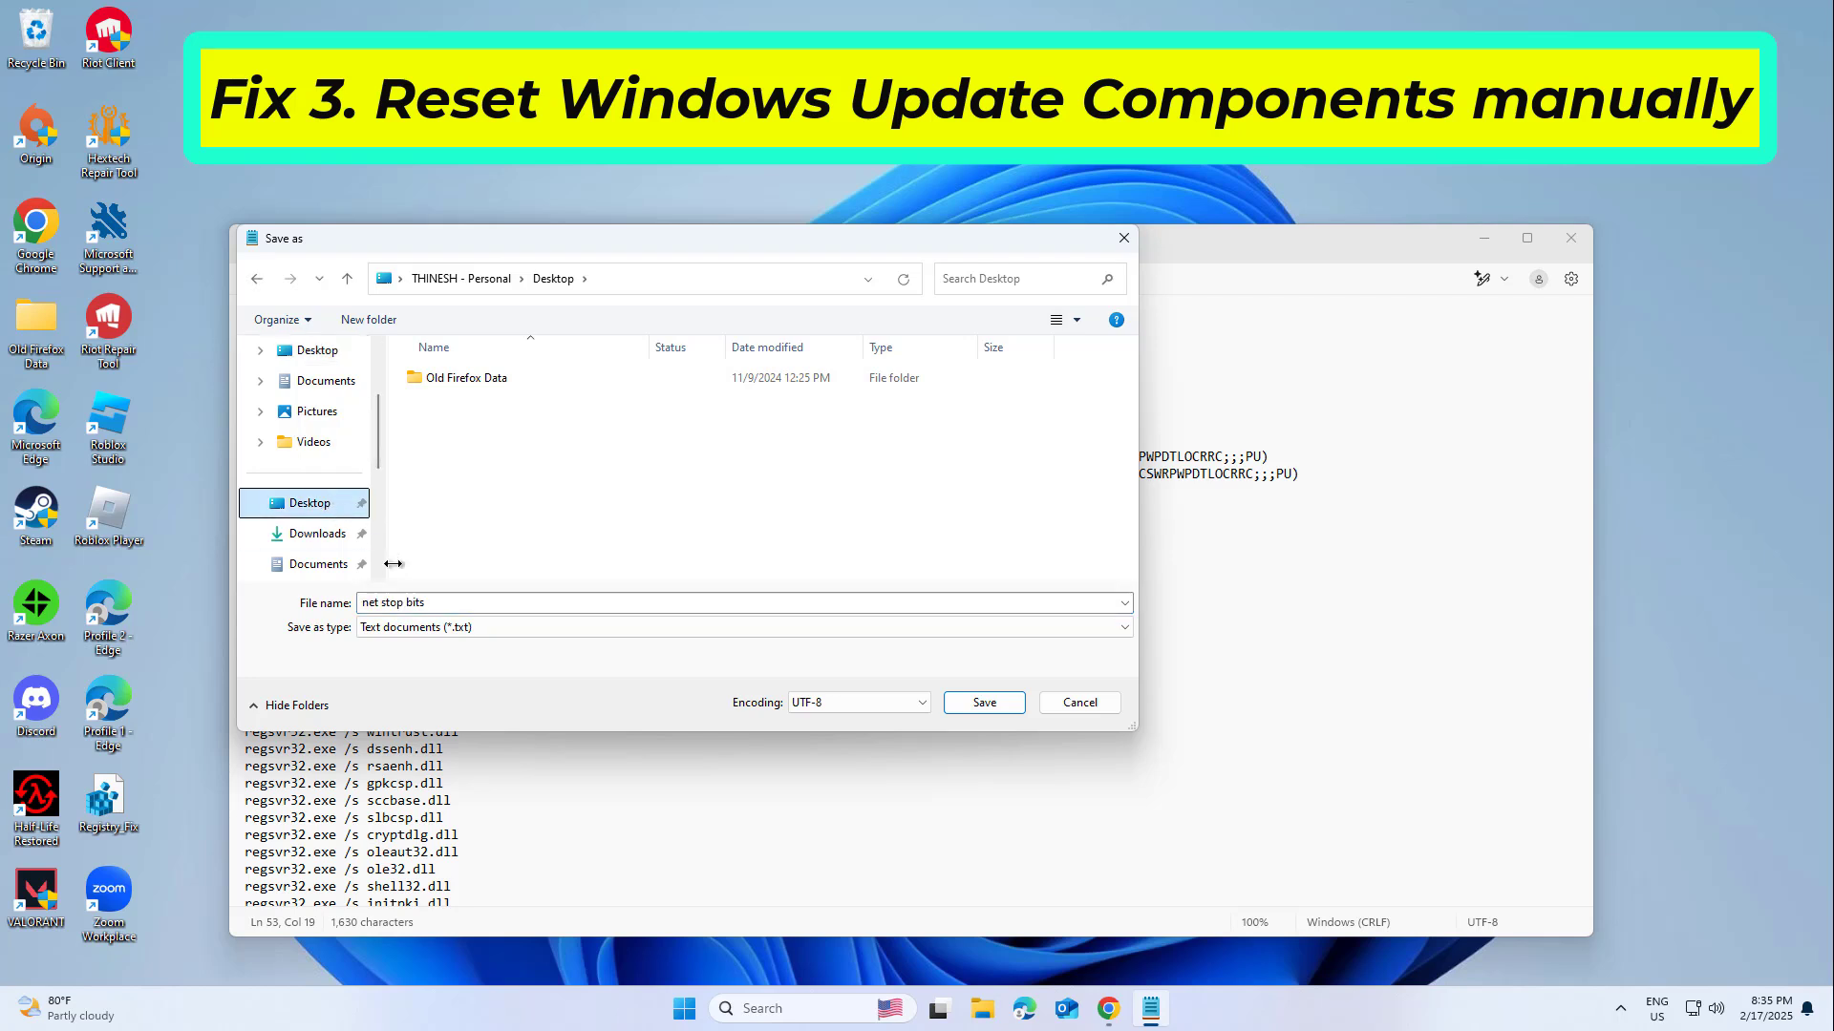
pyautogui.click(428, 603)
pyautogui.write('re')
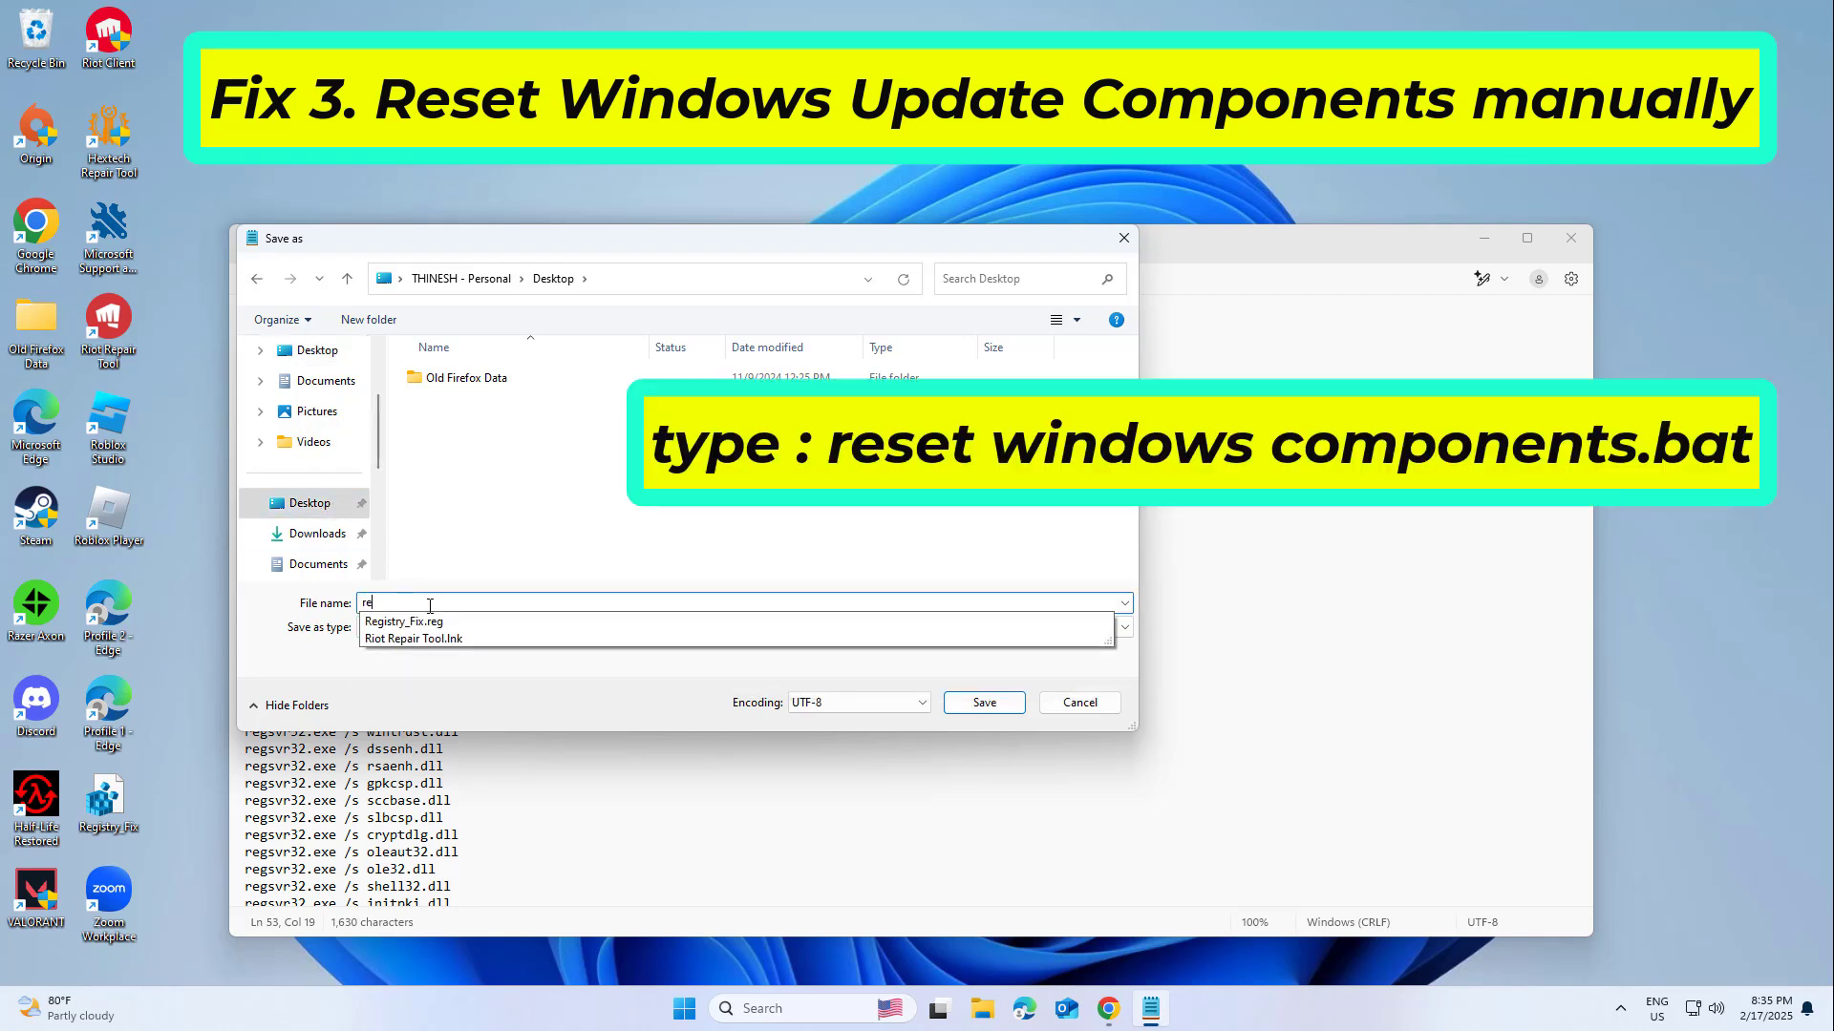
pyautogui.write('set wi')
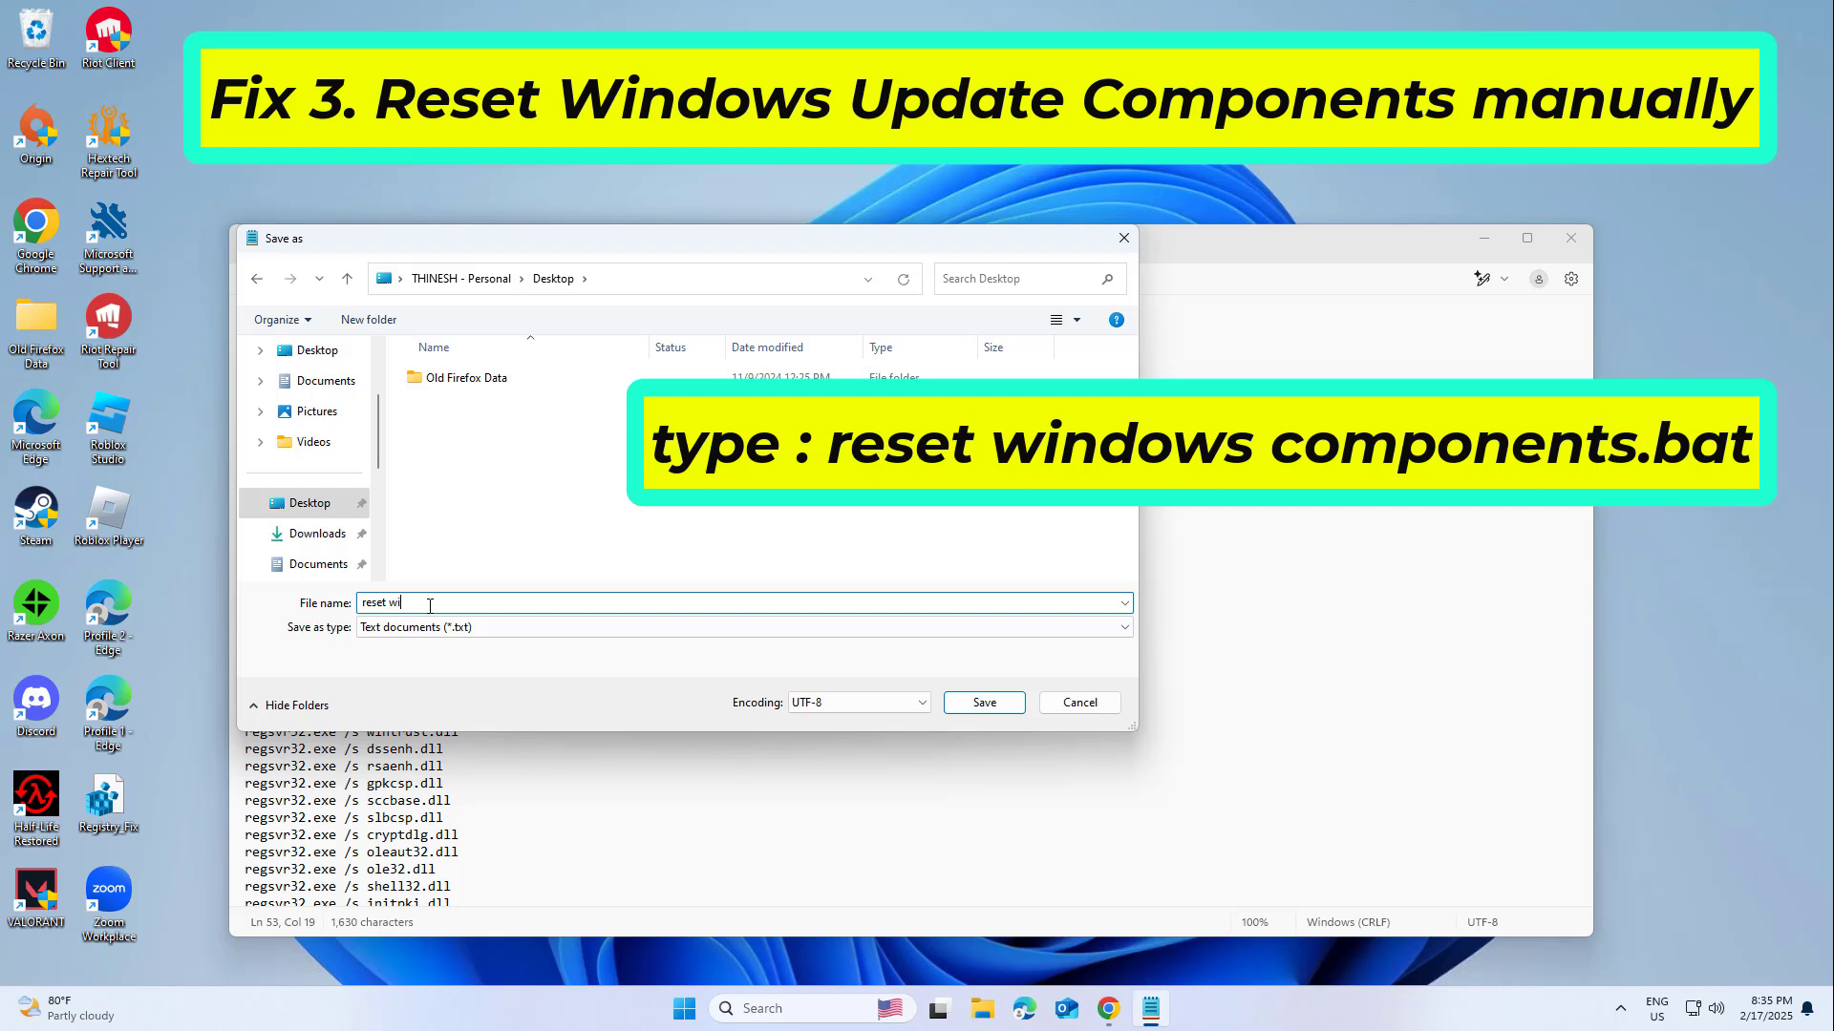
pyautogui.write('ndows components.bat')
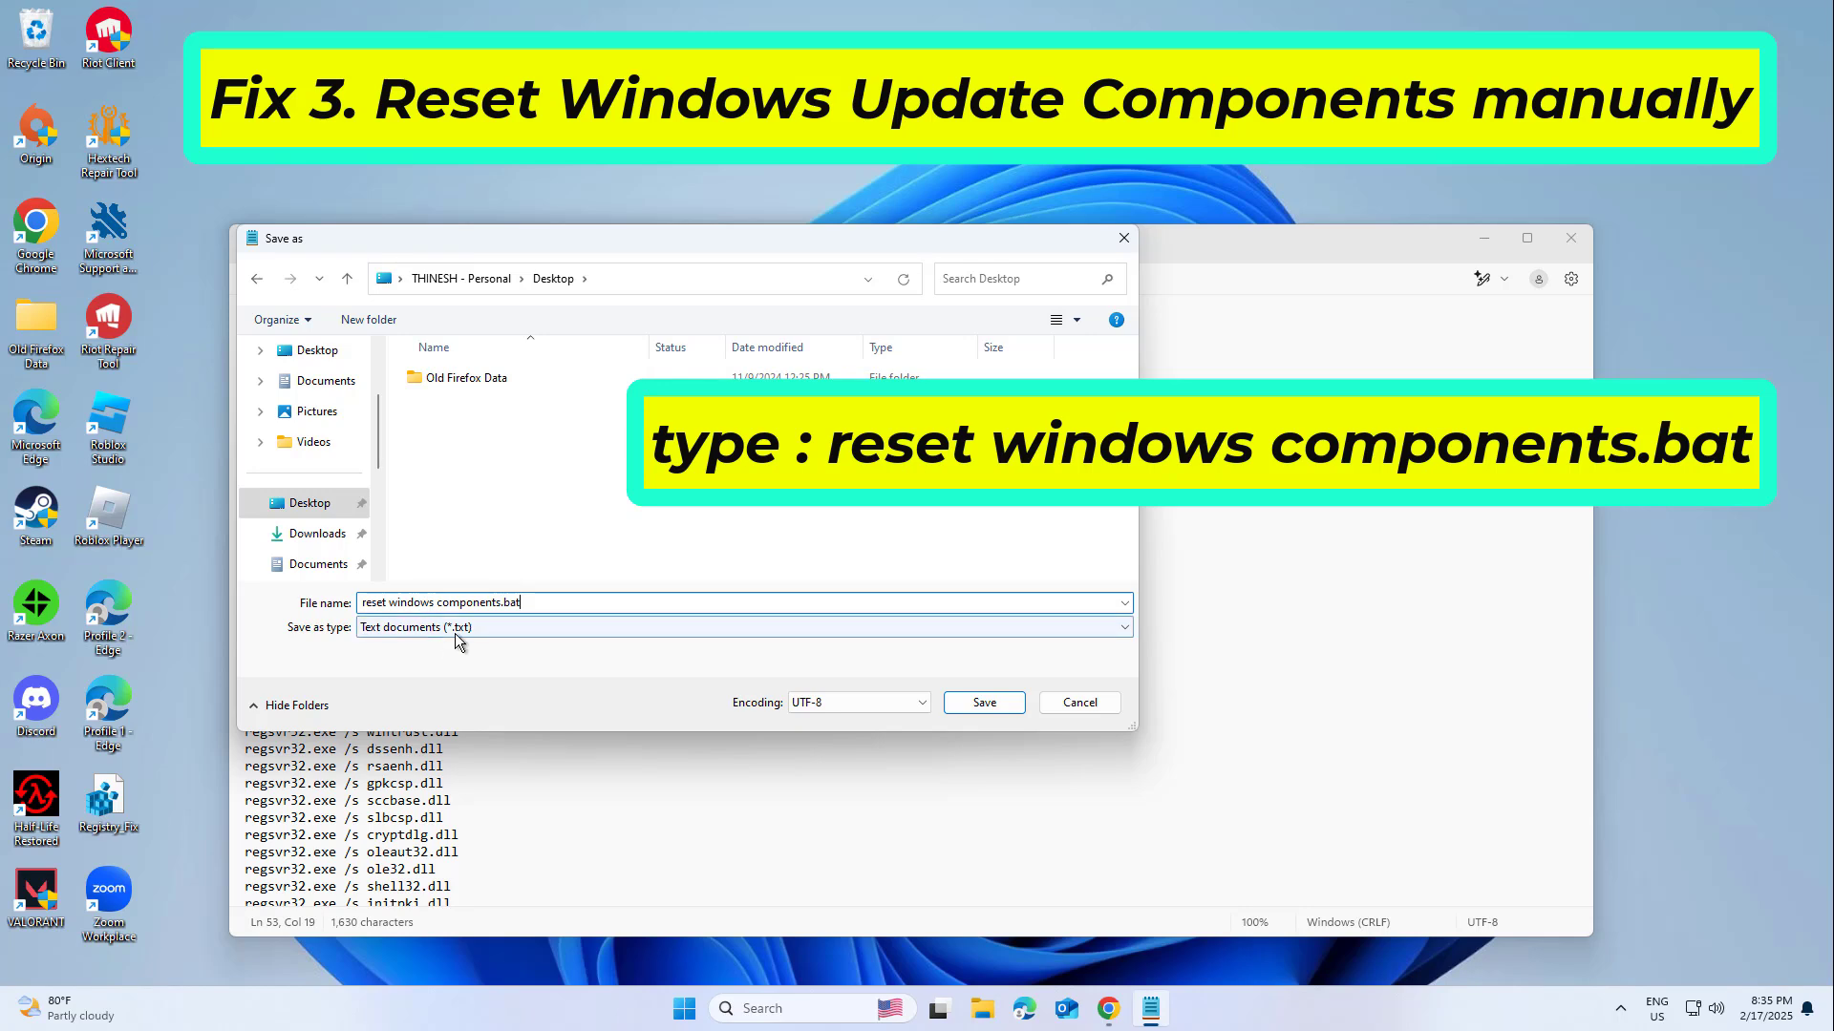
pyautogui.click(459, 629)
pyautogui.click(453, 663)
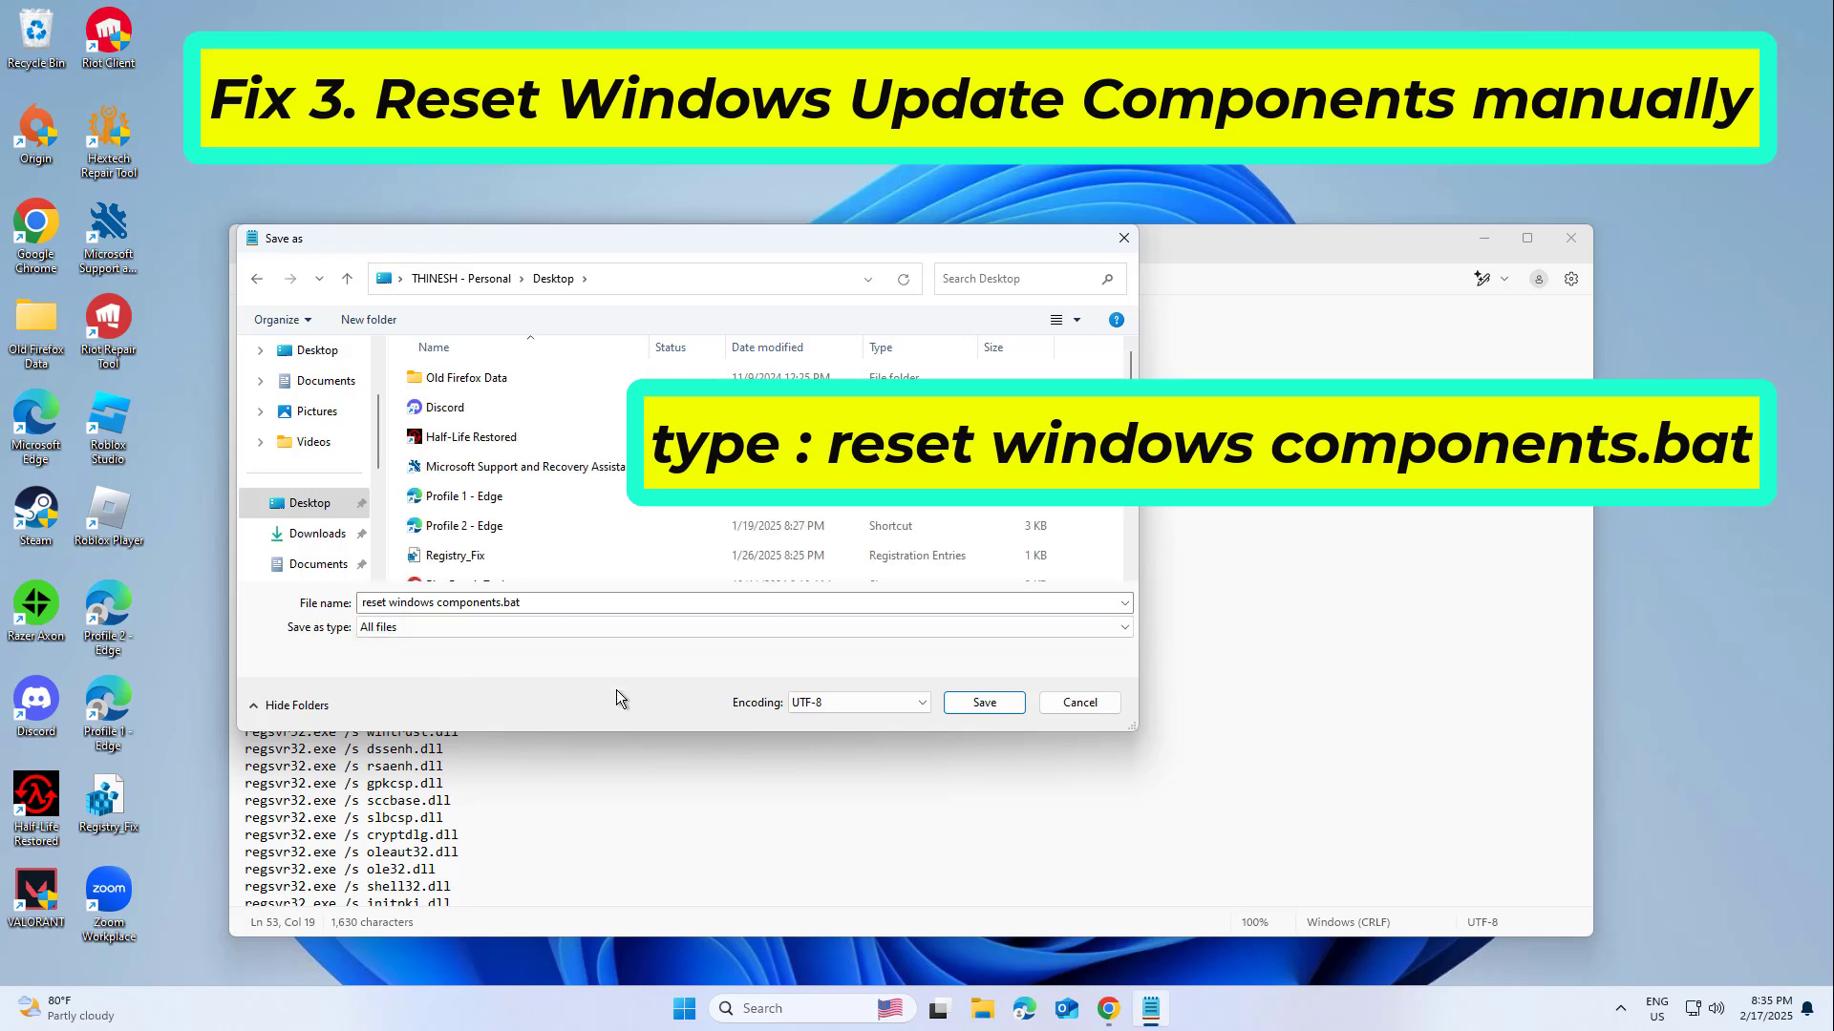
pyautogui.click(974, 705)
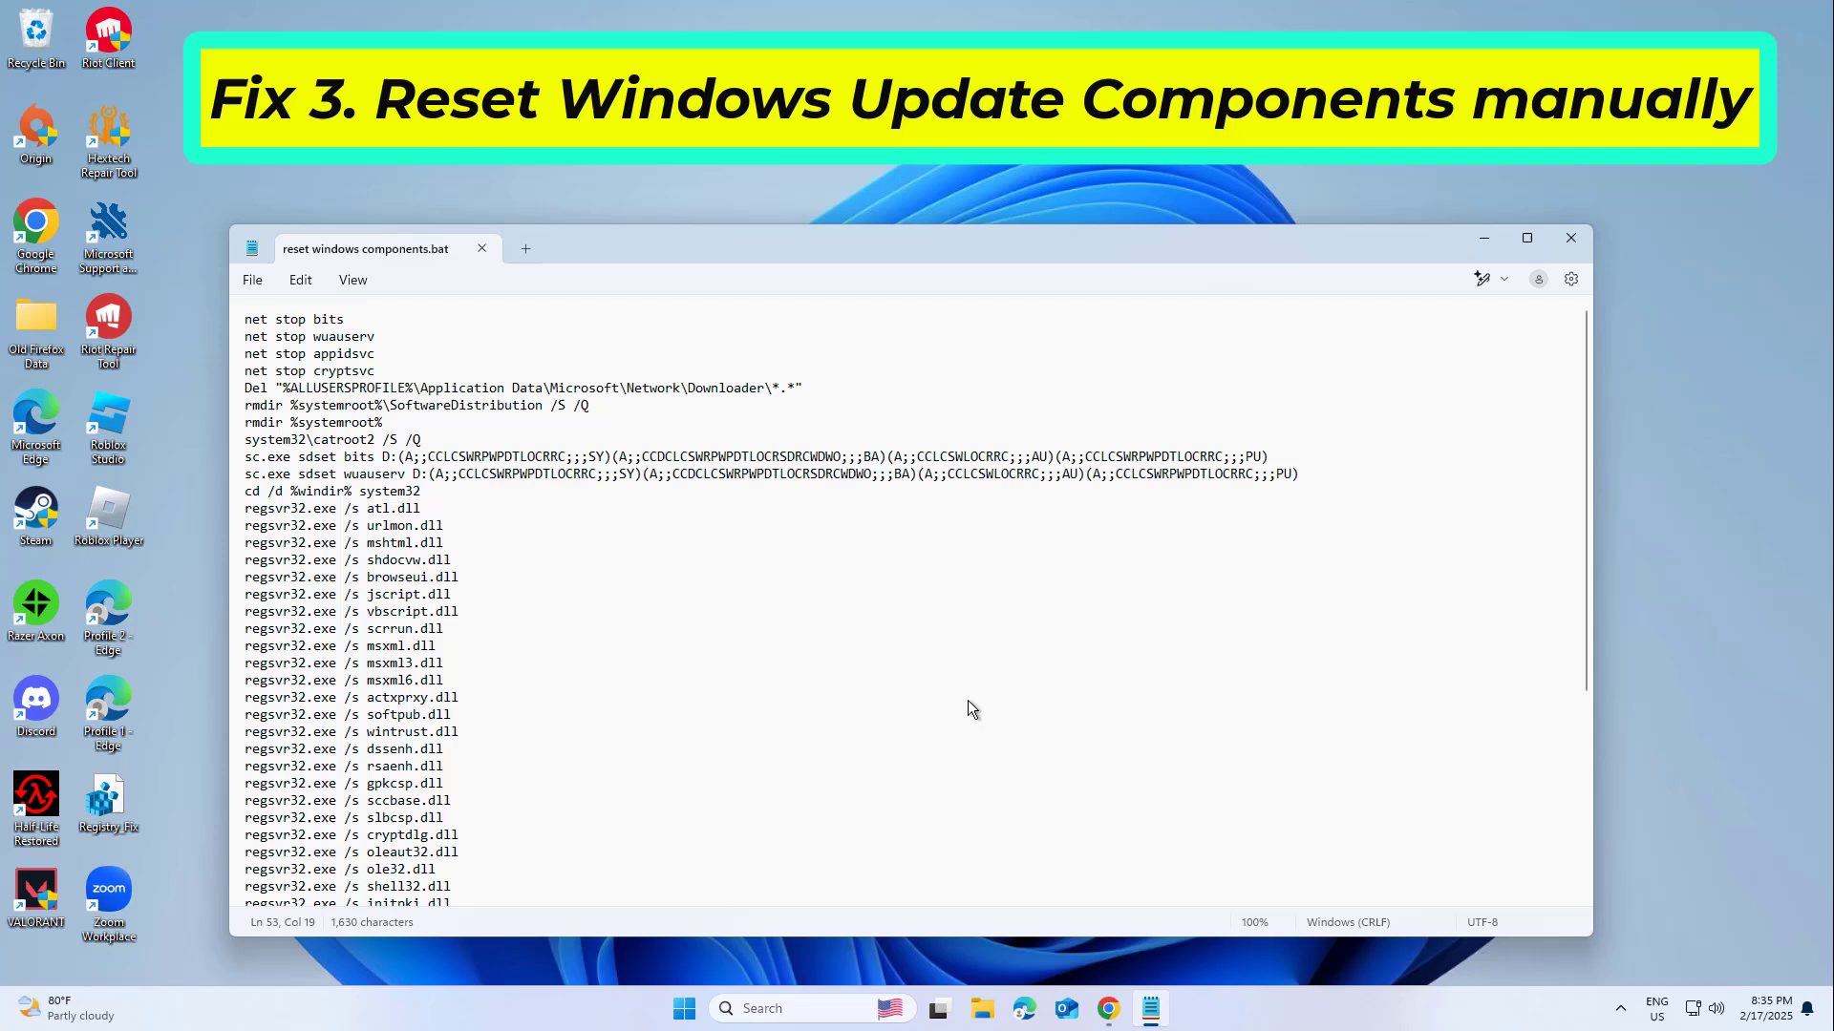
# Refresh the desktop to show the new batch file icon, then minimise Notepad.
pyautogui.click(593, 174)
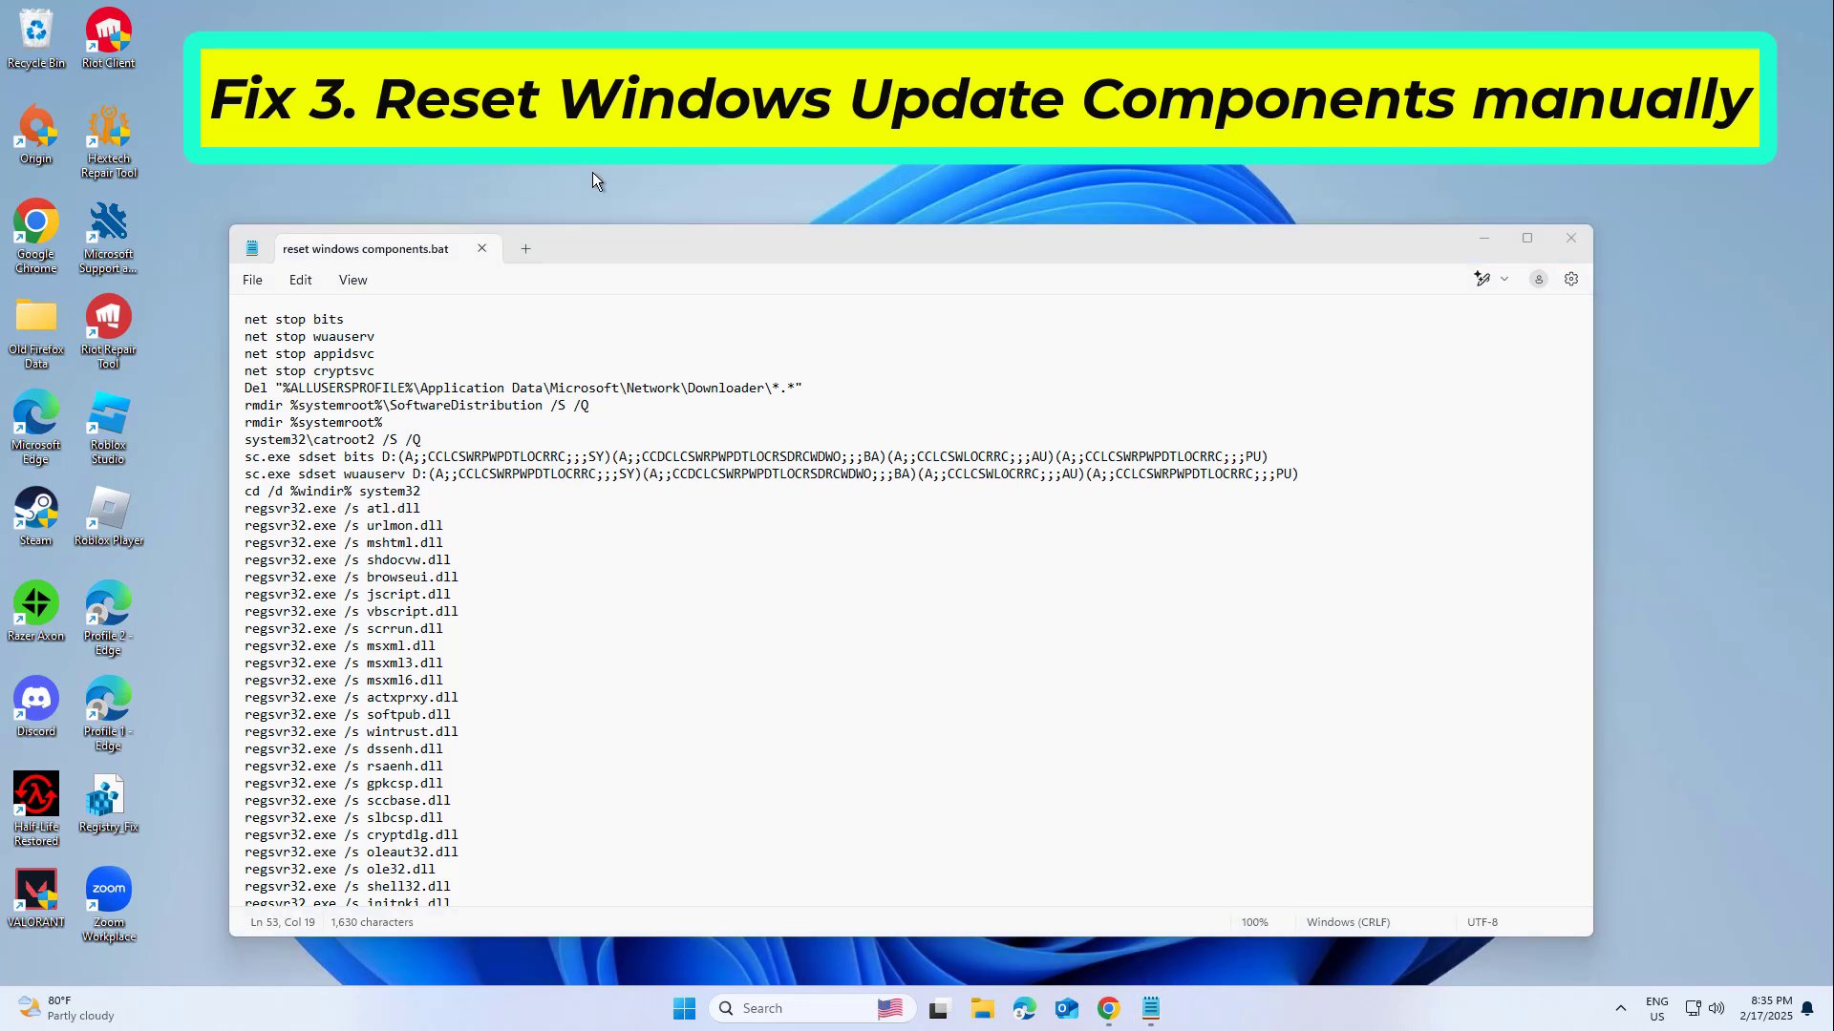
pyautogui.rightClick(593, 174)
pyautogui.click(647, 255)
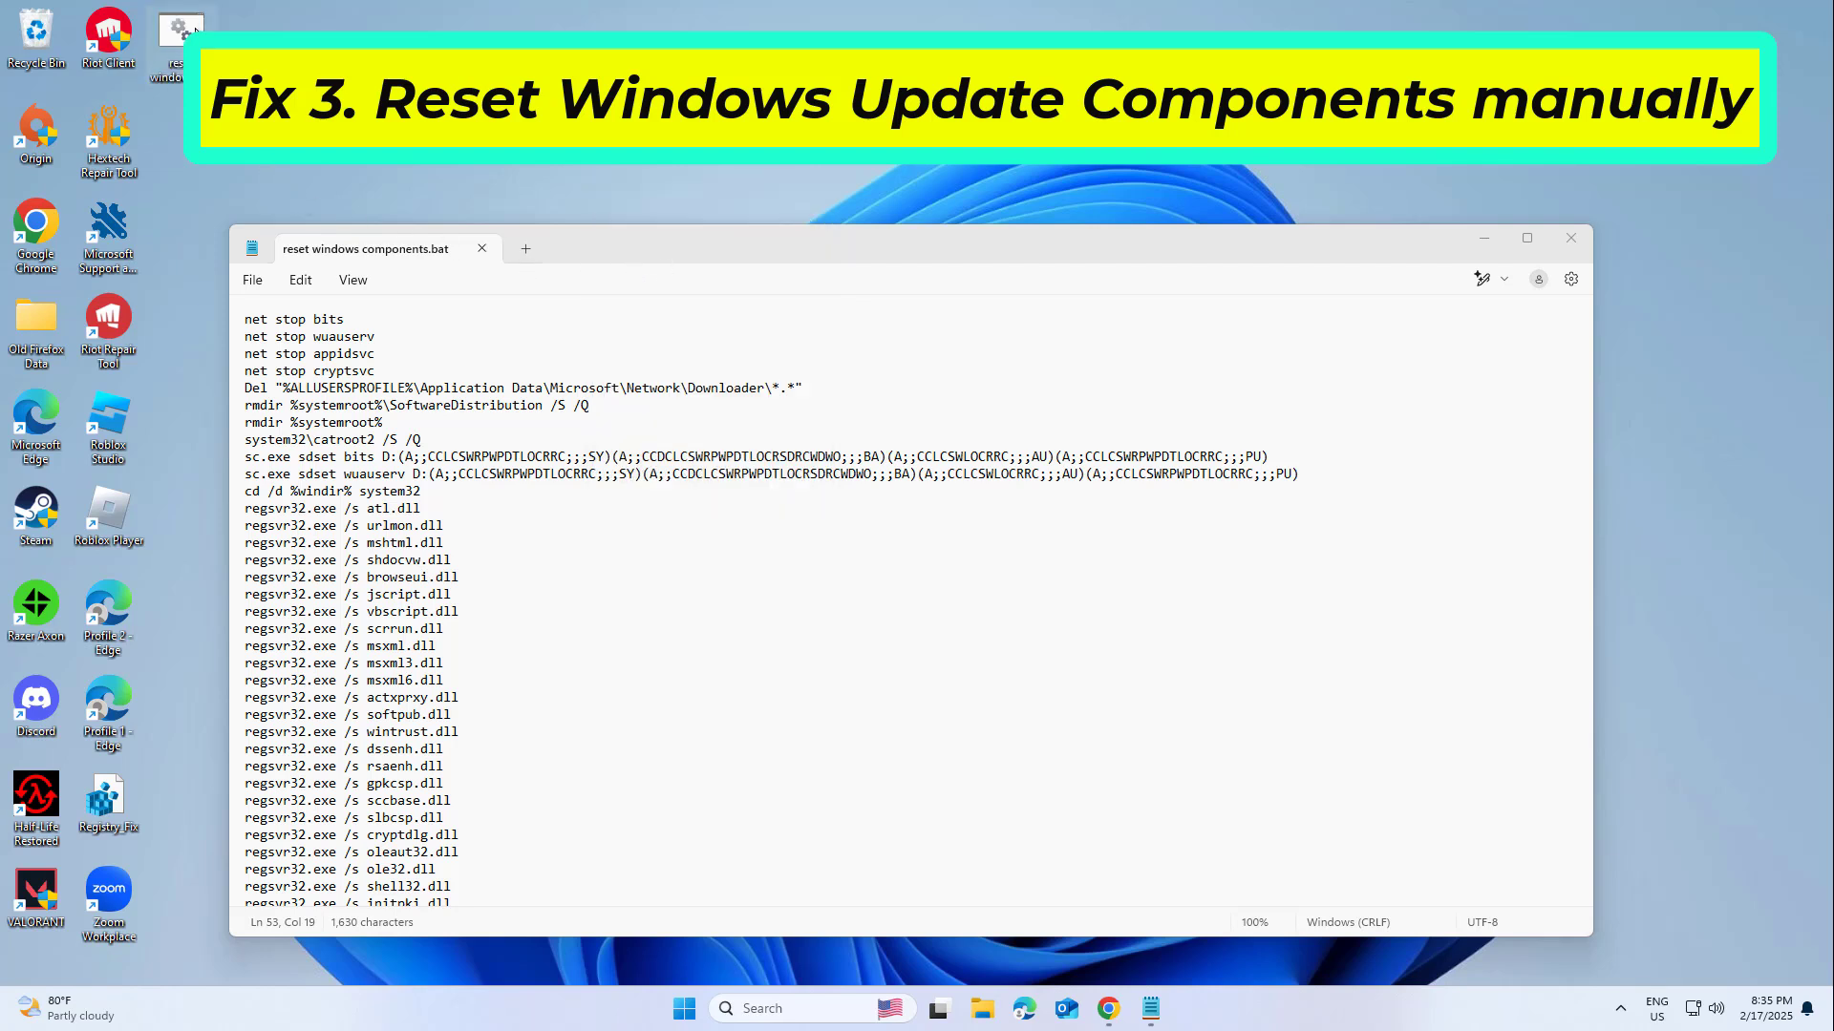
pyautogui.rightClick(189, 33)
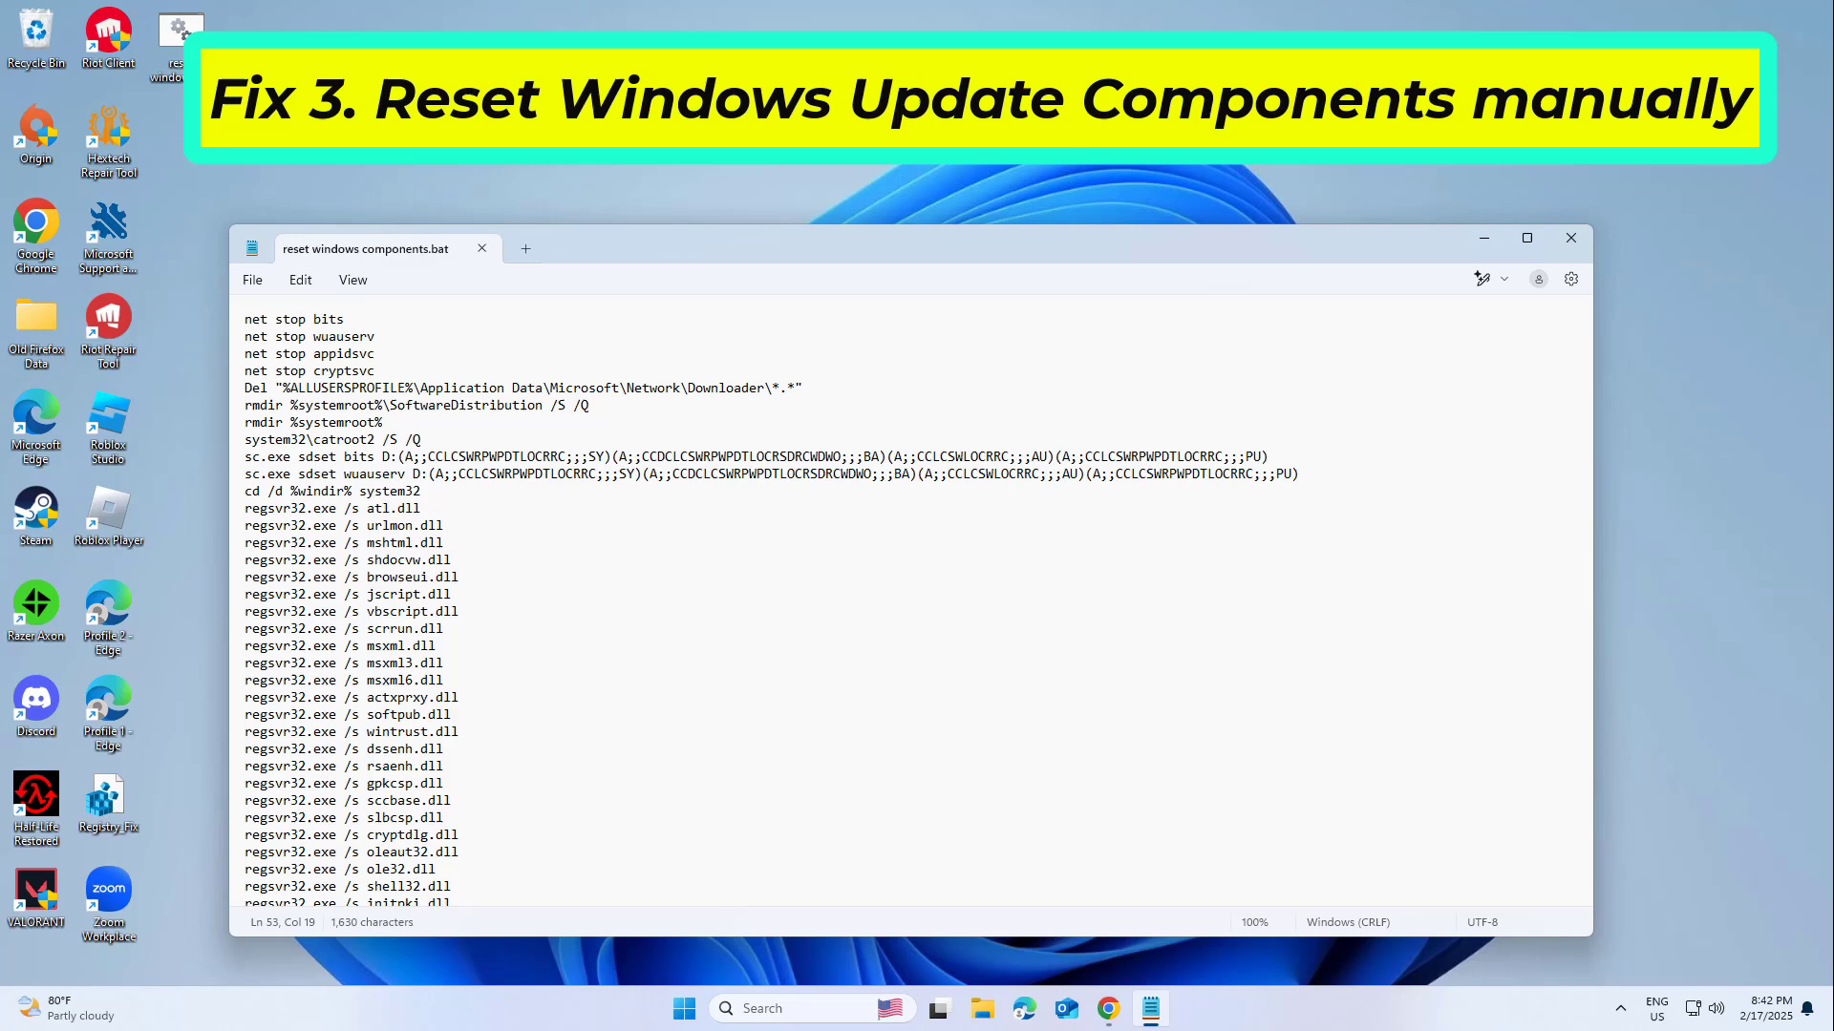
pyautogui.click(1483, 238)
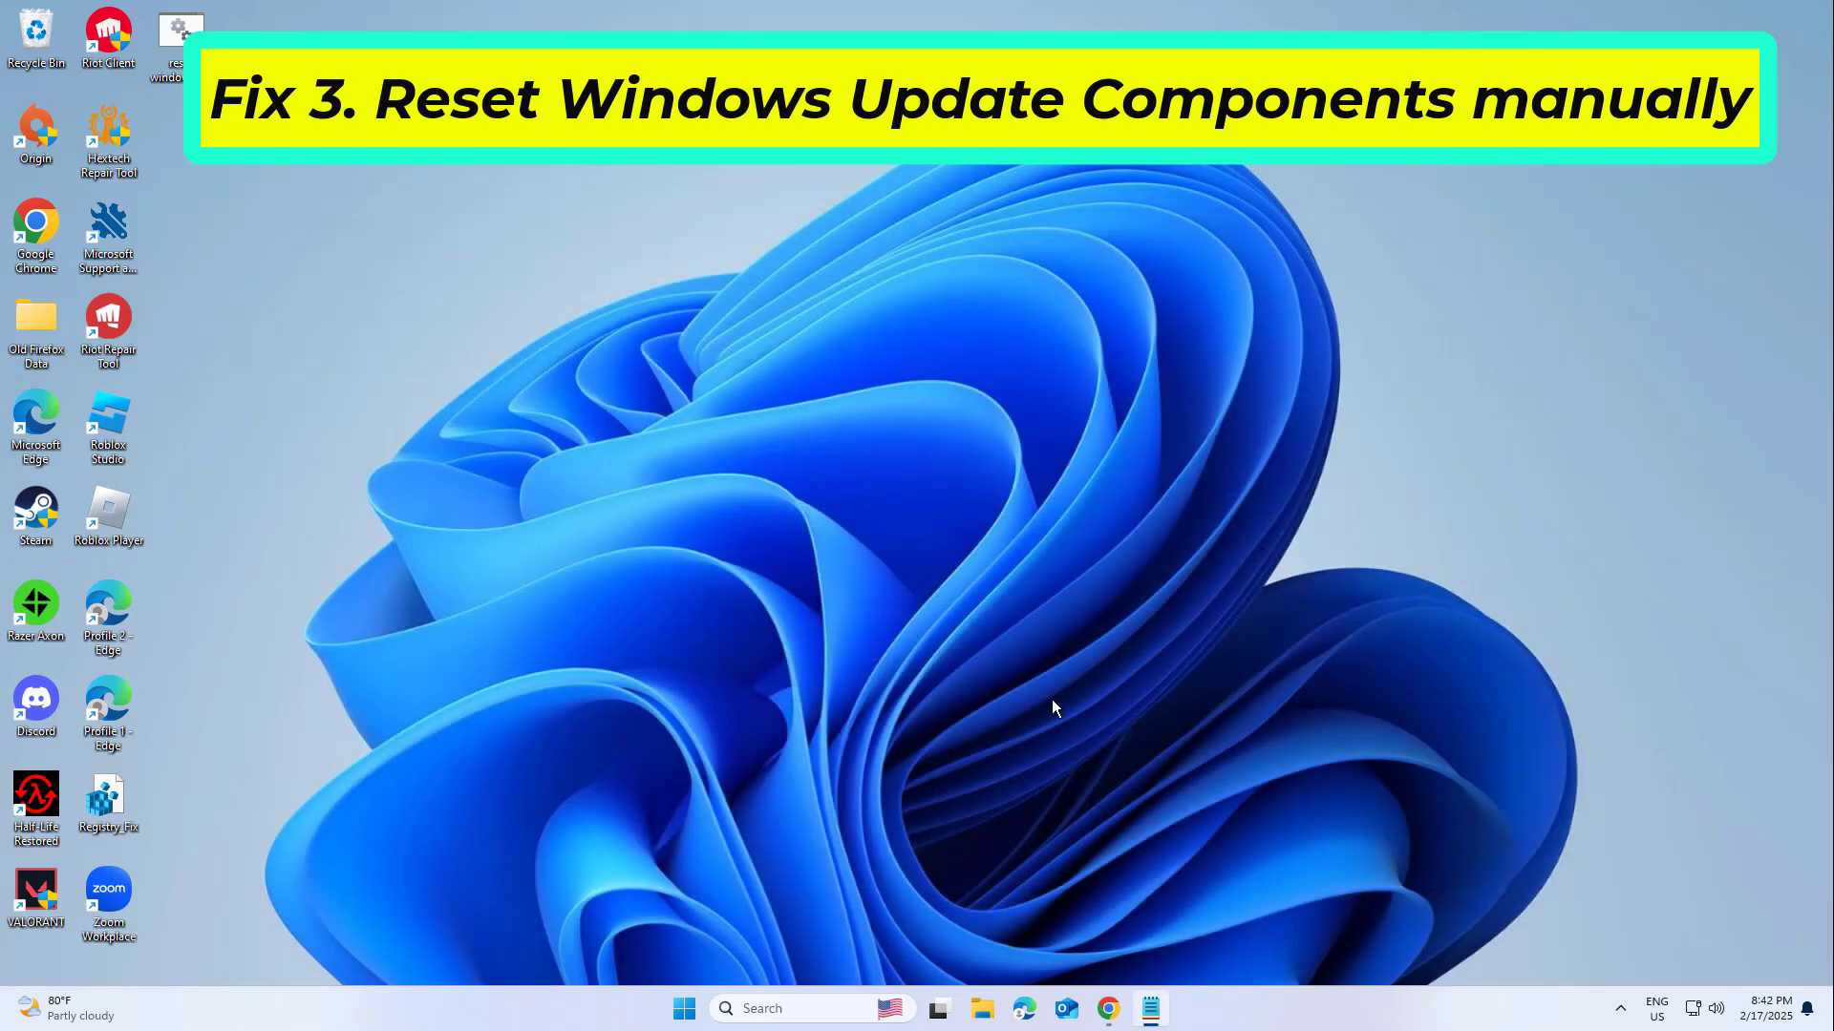